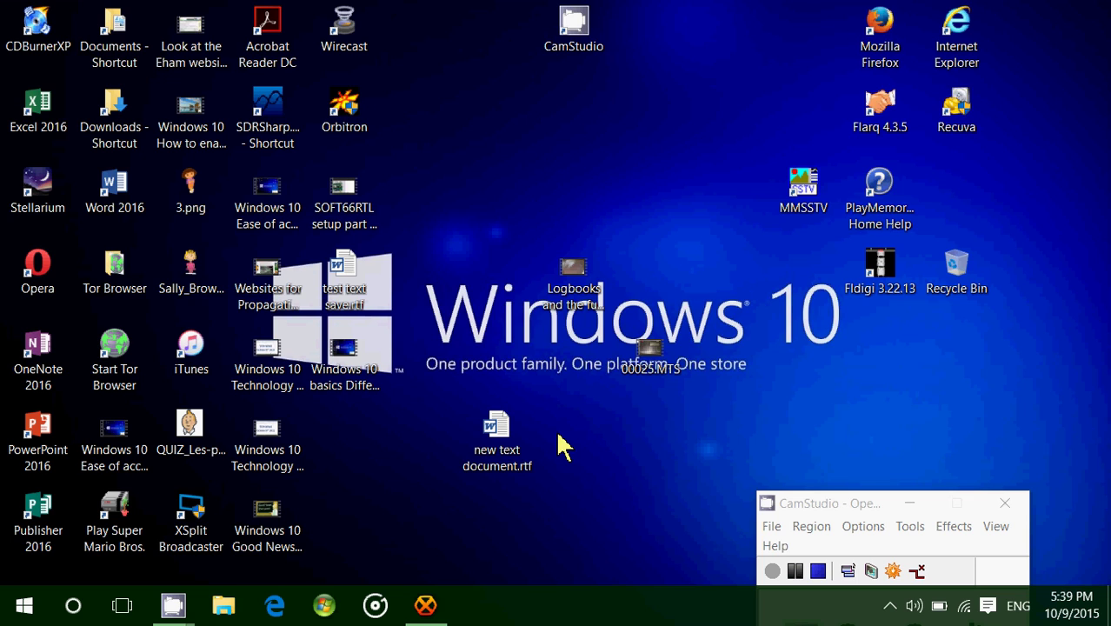
- Copy new text document.rtf from the desktop and open the Documents folder in File Explorer
right_click(497, 450)
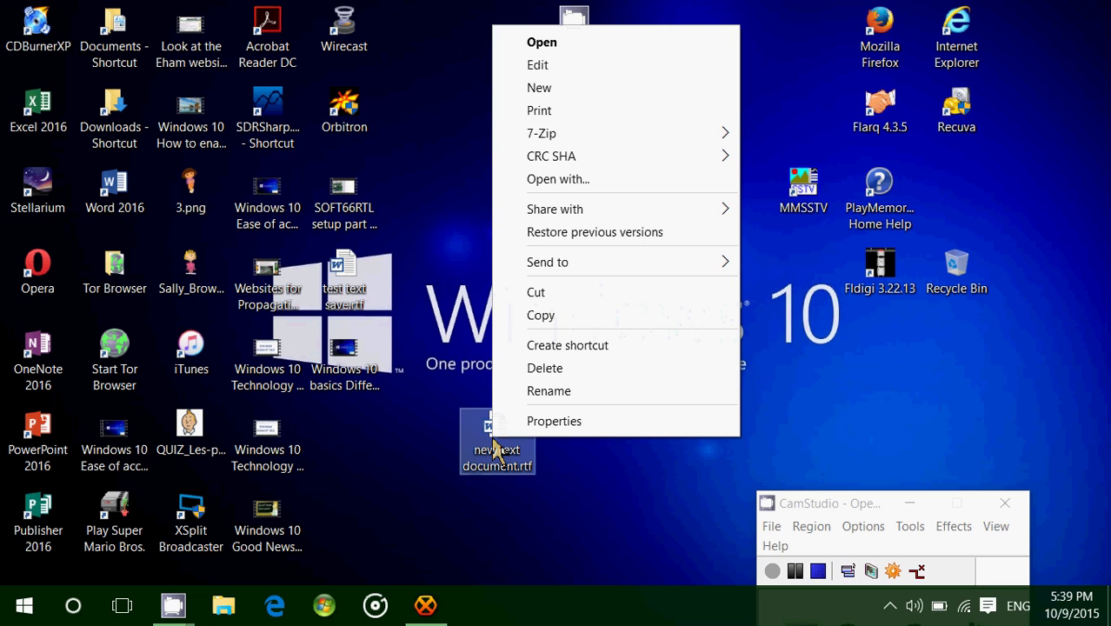
click(555, 318)
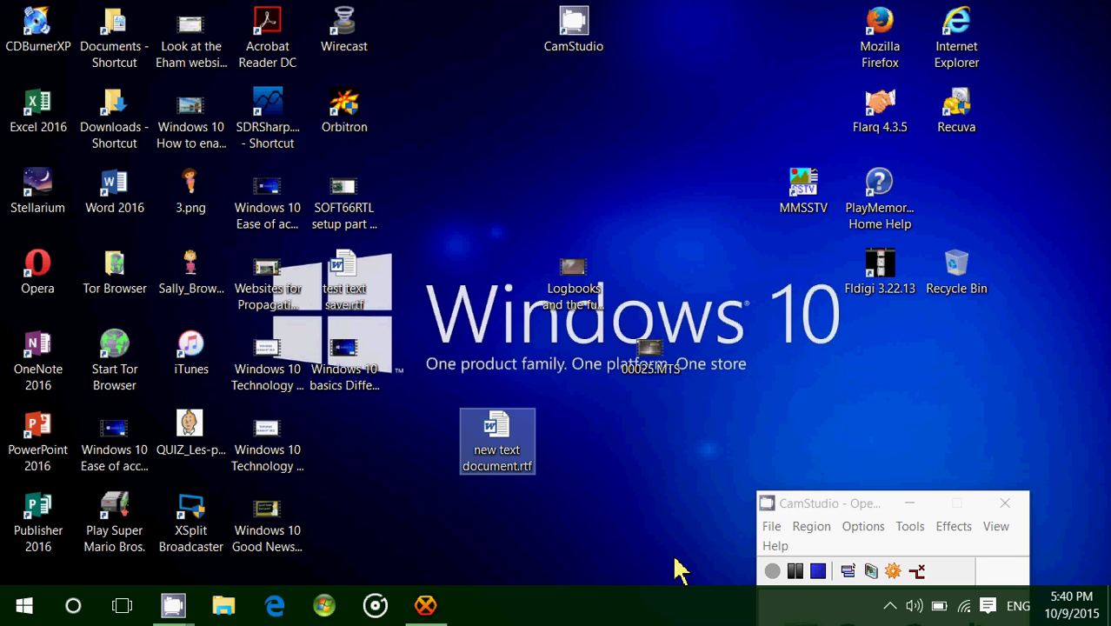
click(223, 606)
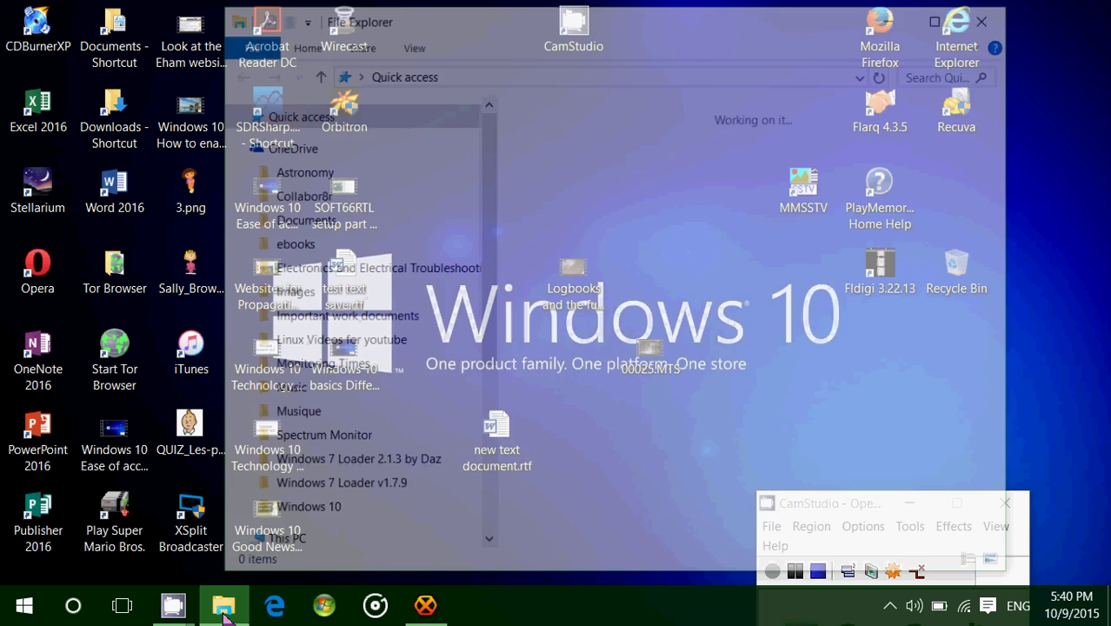
click(609, 228)
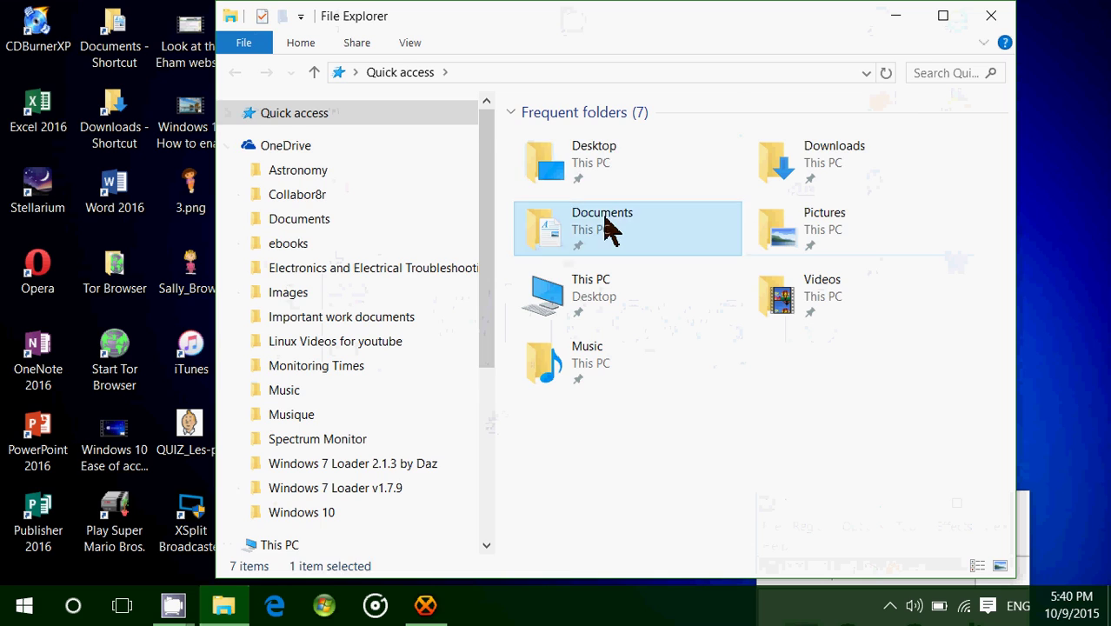
double_click(609, 228)
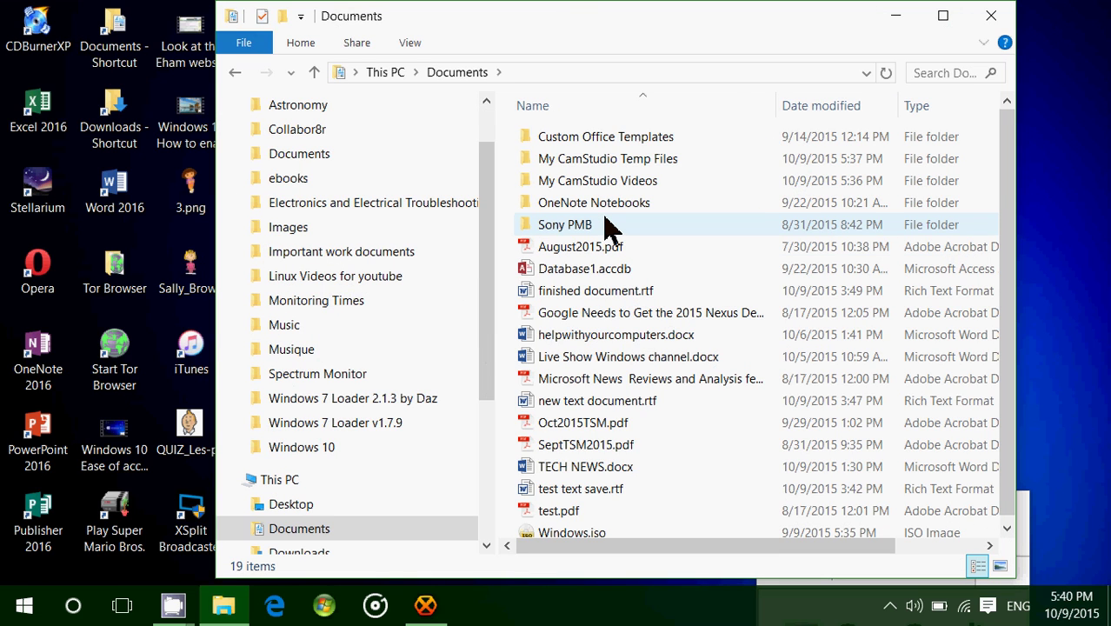
- Paste the copied file into the Documents folder, replacing the existing file, and close the folder window
right_click(716, 450)
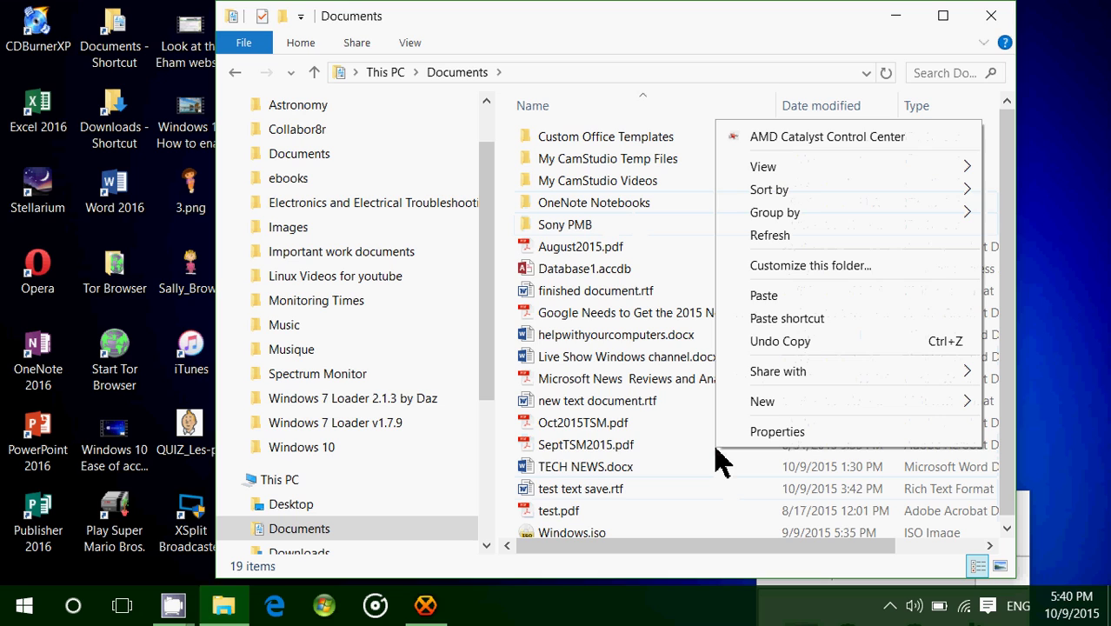
click(764, 297)
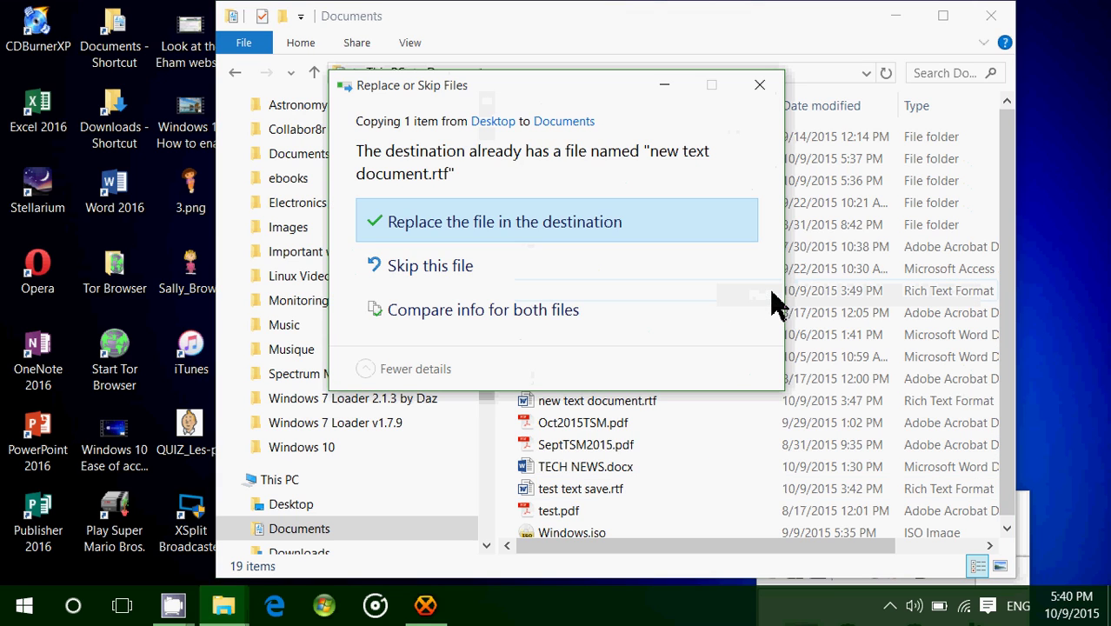
click(491, 226)
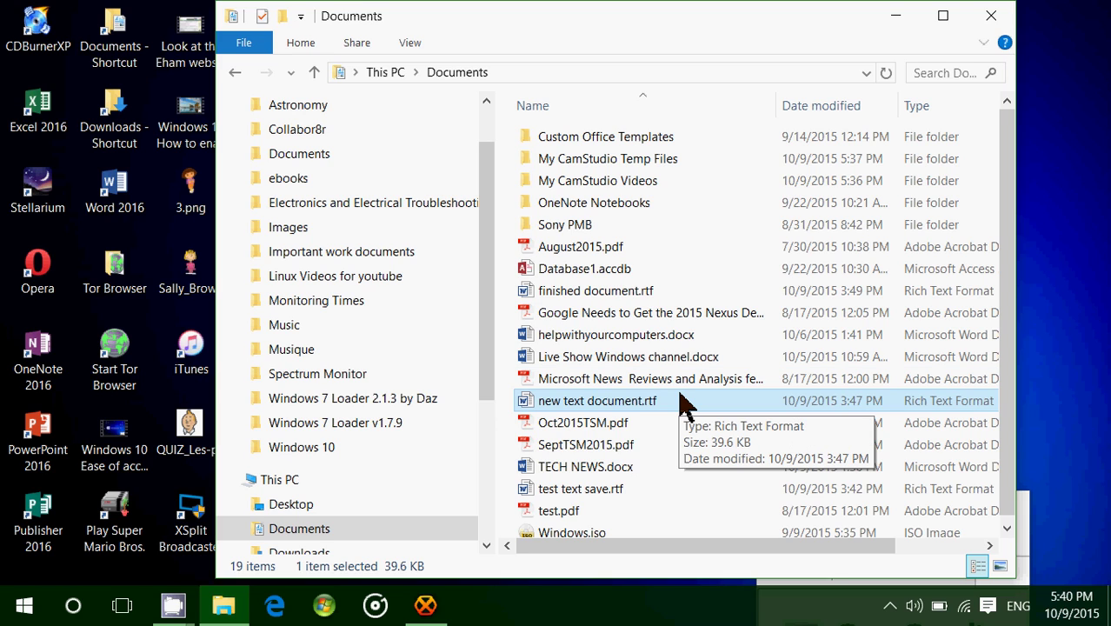
click(992, 19)
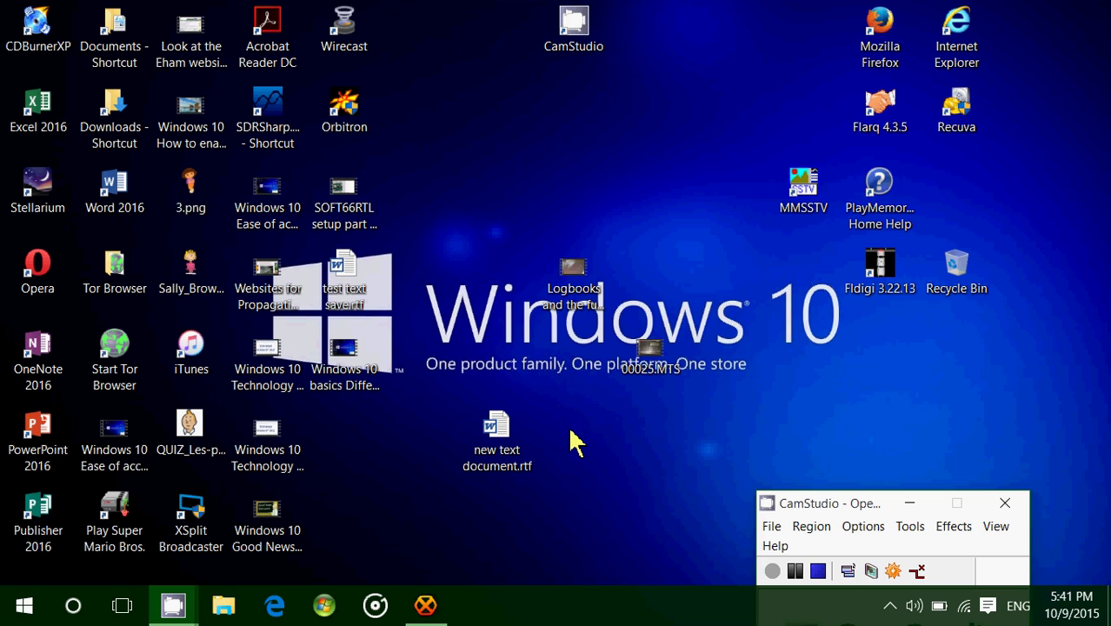
- Switch to Microsoft Edge and go to wikipedia.org
click(275, 605)
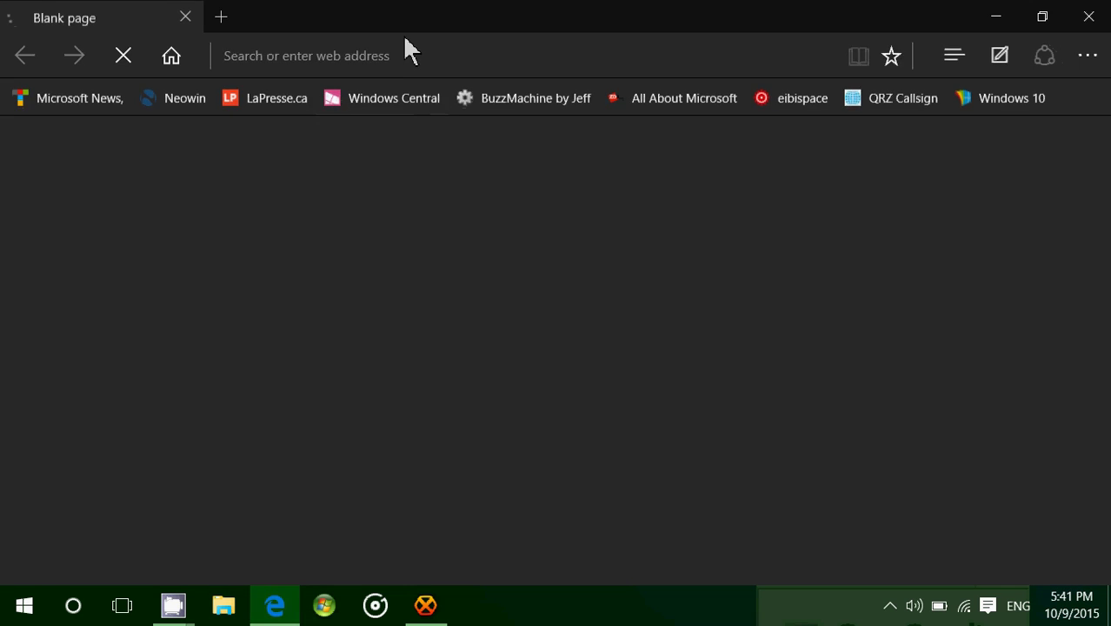
click(404, 55)
text(wikipedia.org/)
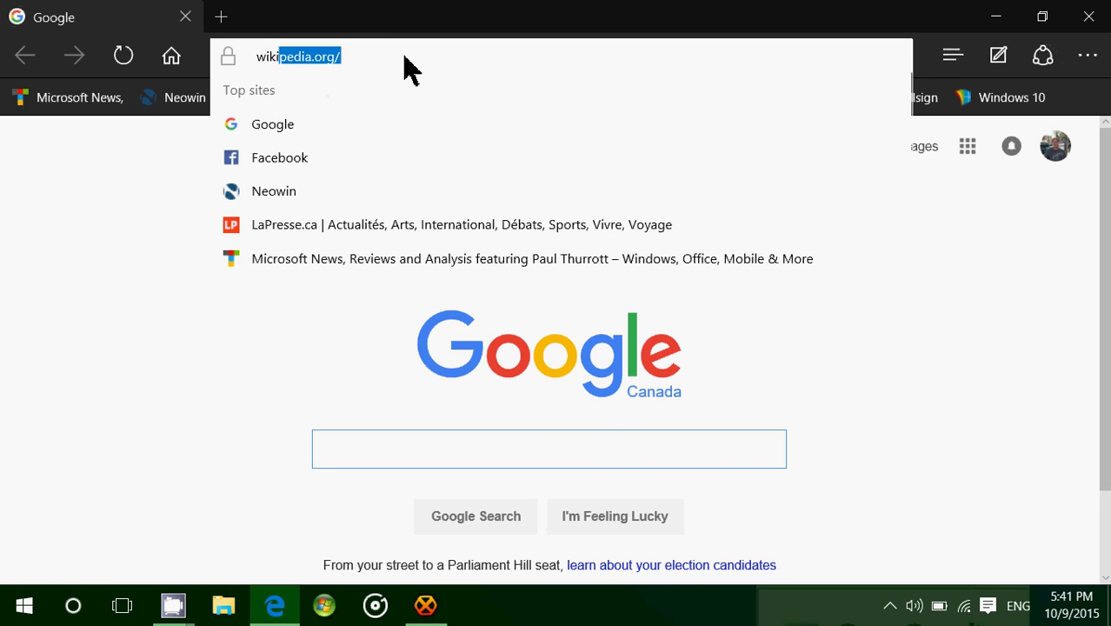
key(Return)
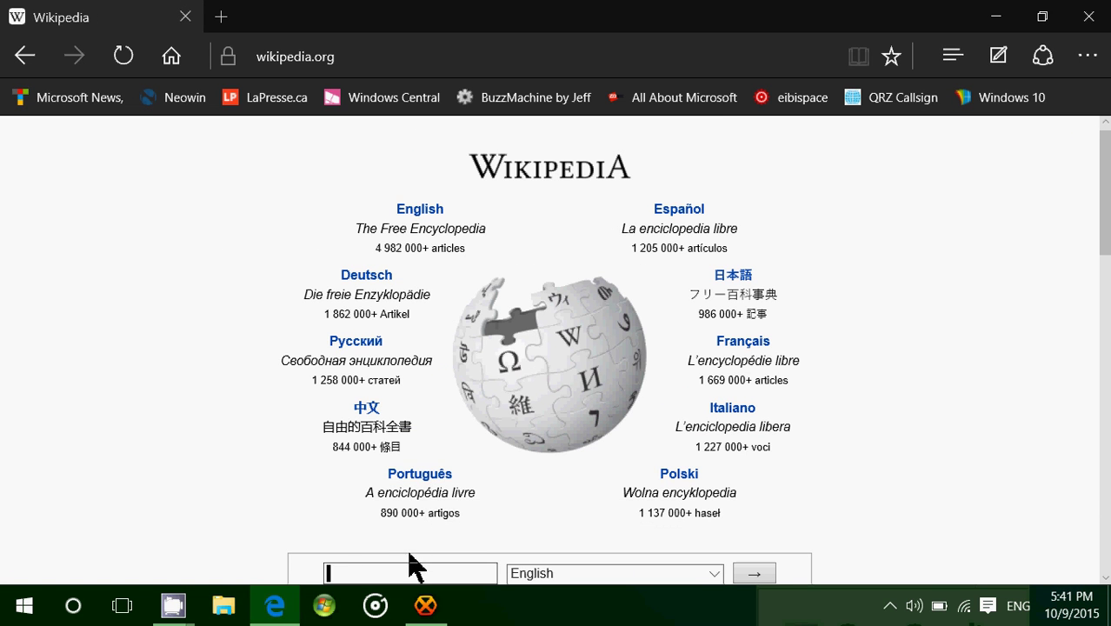
- Search the English Wikipedia for "computers" and open the article
text(com)
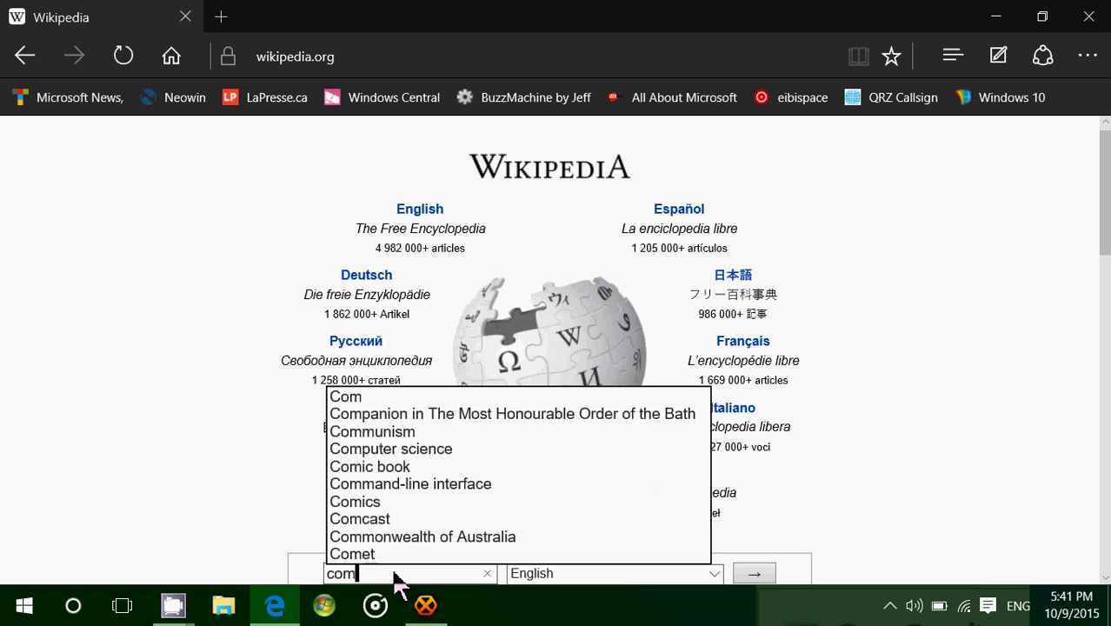
text(puters)
key(Return)
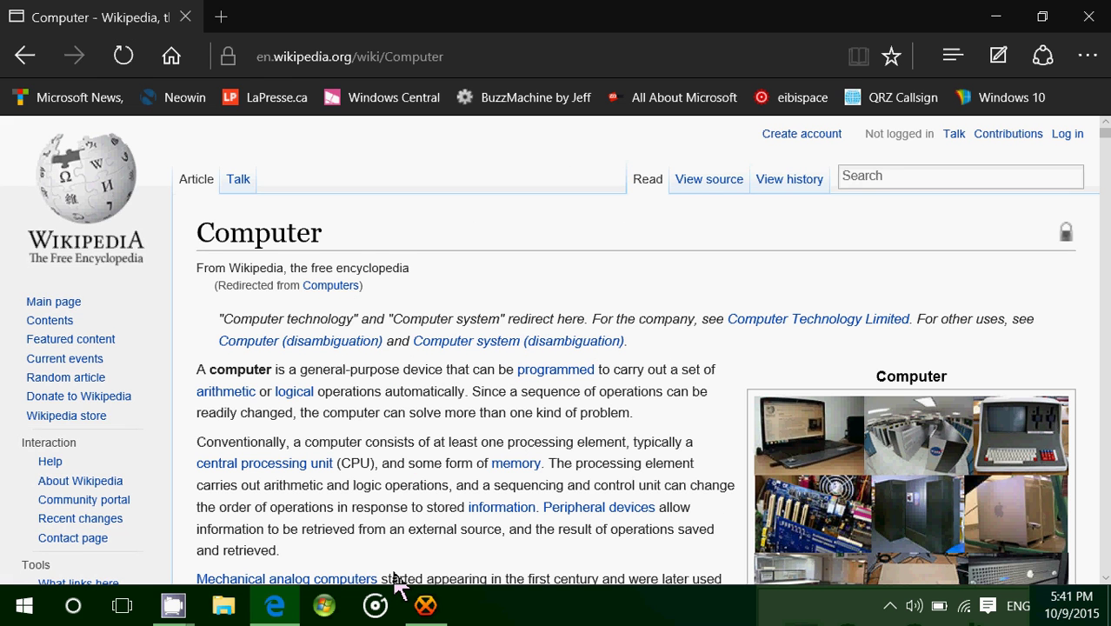
- Jump to the article's Stored programs section and copy the first paragraph under the Transistors heading below it
scroll(397, 581, down, 5)
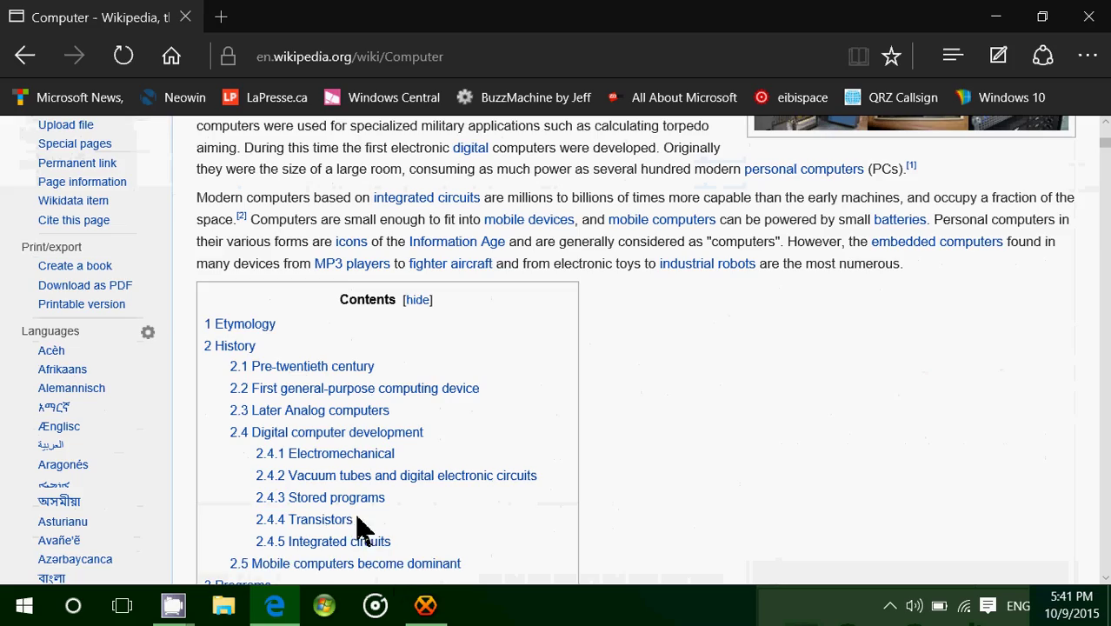
click(356, 501)
scroll(658, 521, down, 2)
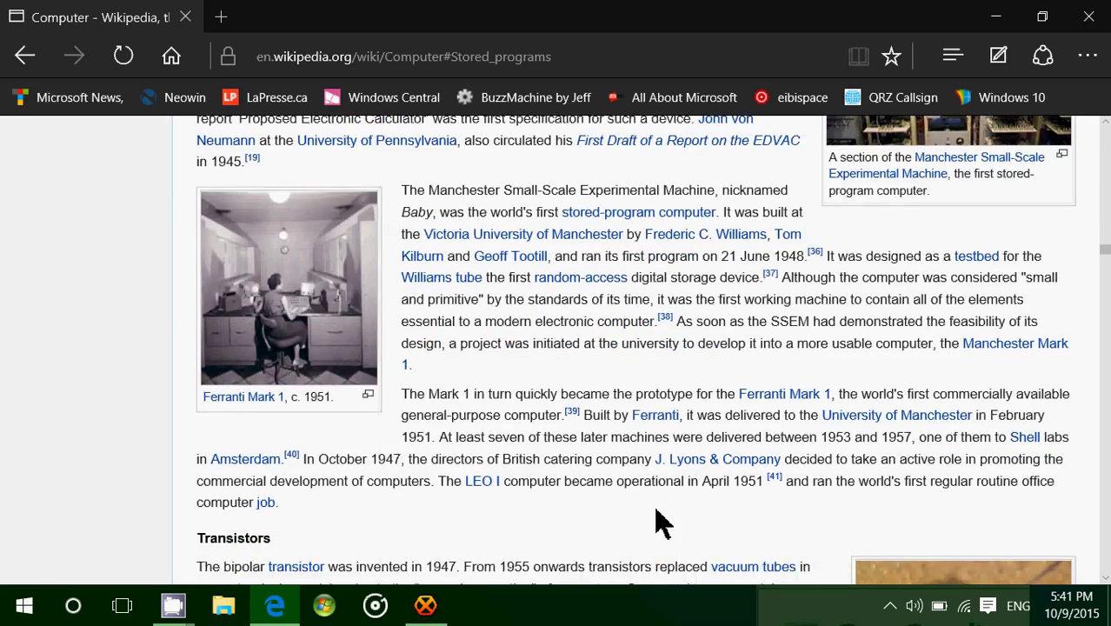
scroll(658, 521, down, 1)
scroll(658, 522, down, 1)
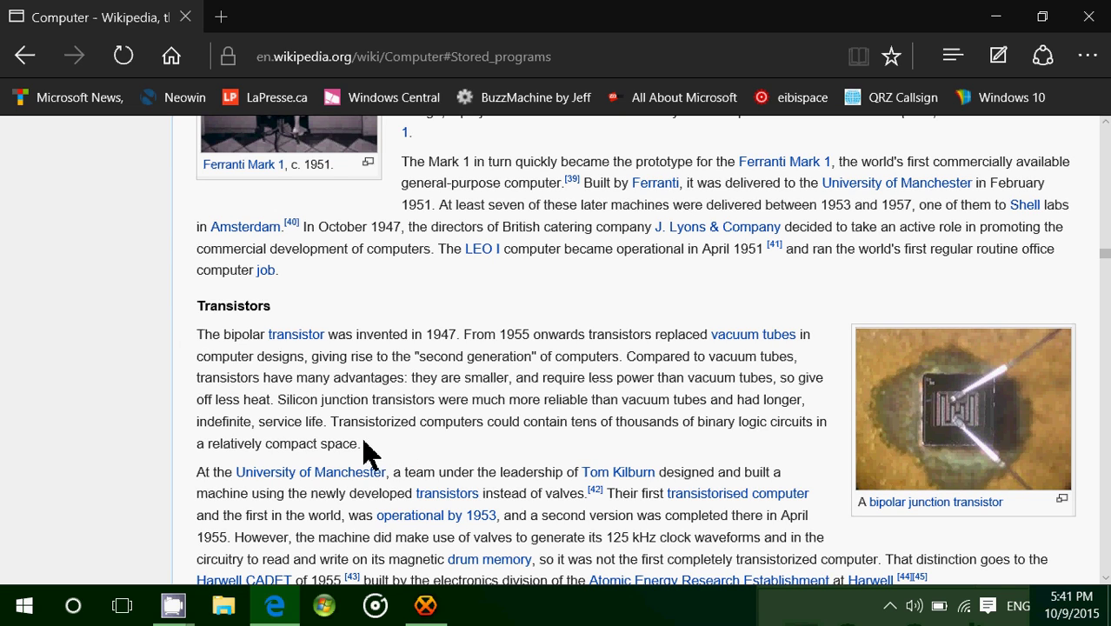
drag(366, 453, 196, 331)
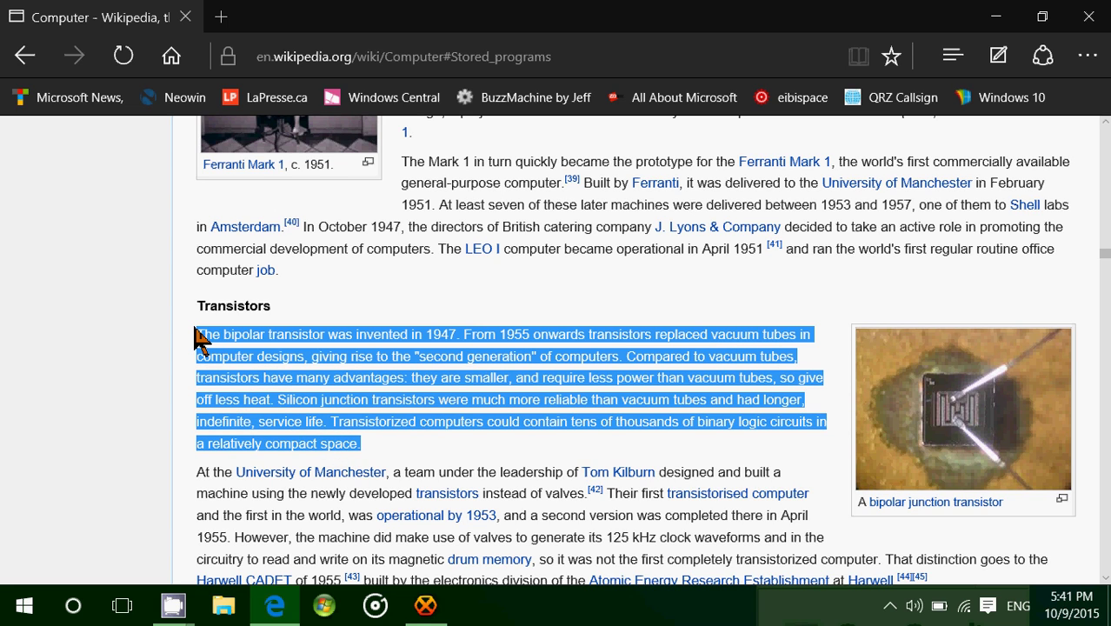
right_click(452, 375)
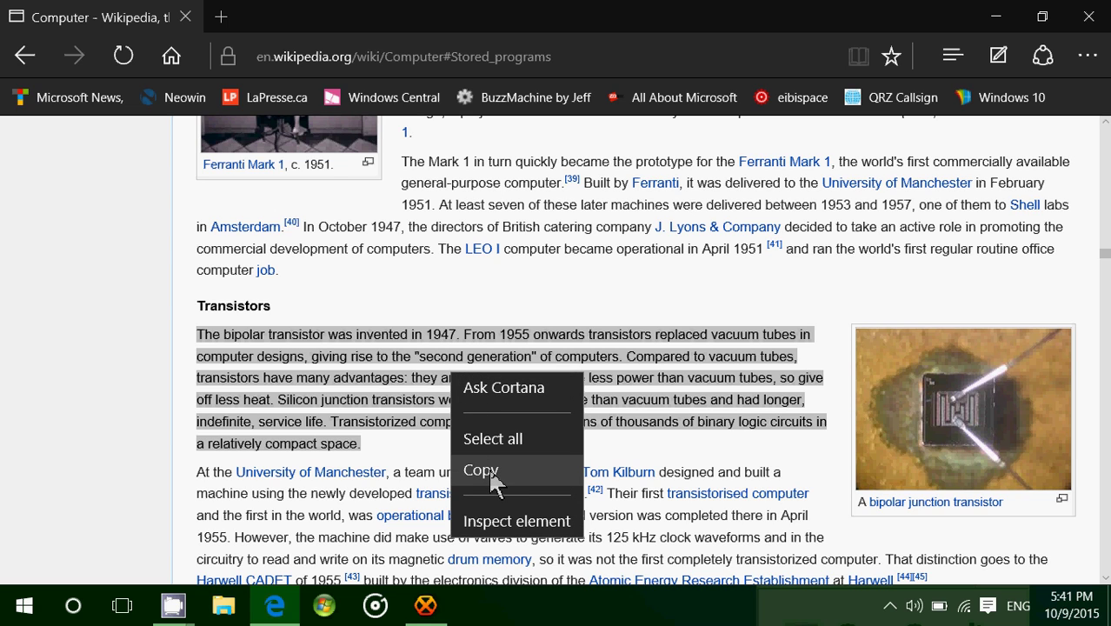
click(479, 470)
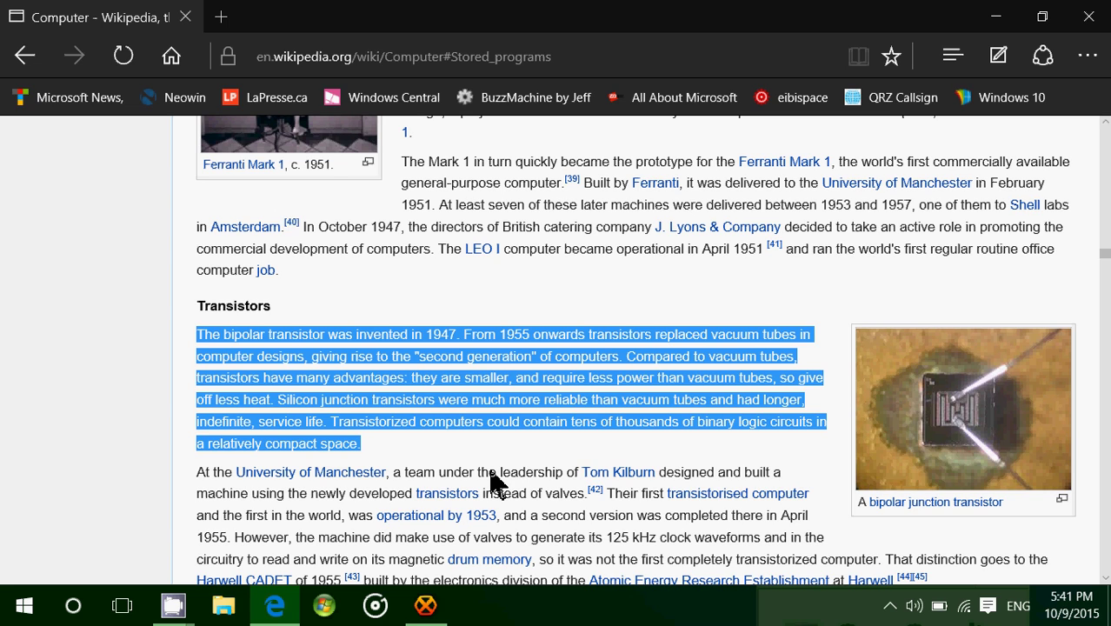
- Switch to the Windows Mail app by searching for "mail" and start a new email message
click(90, 591)
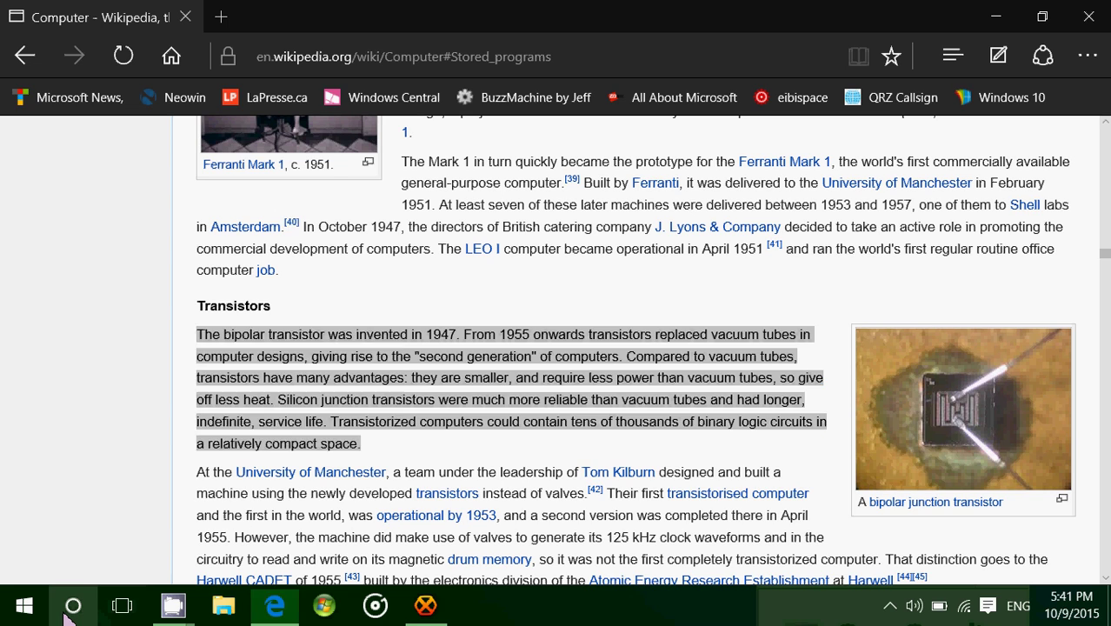
text(mail)
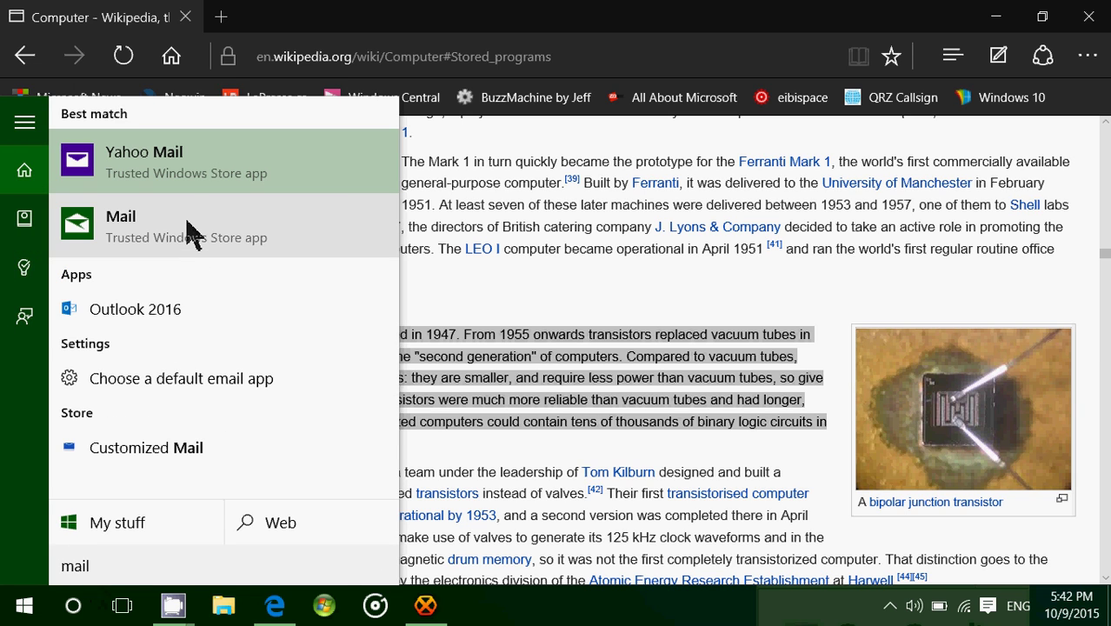
click(193, 234)
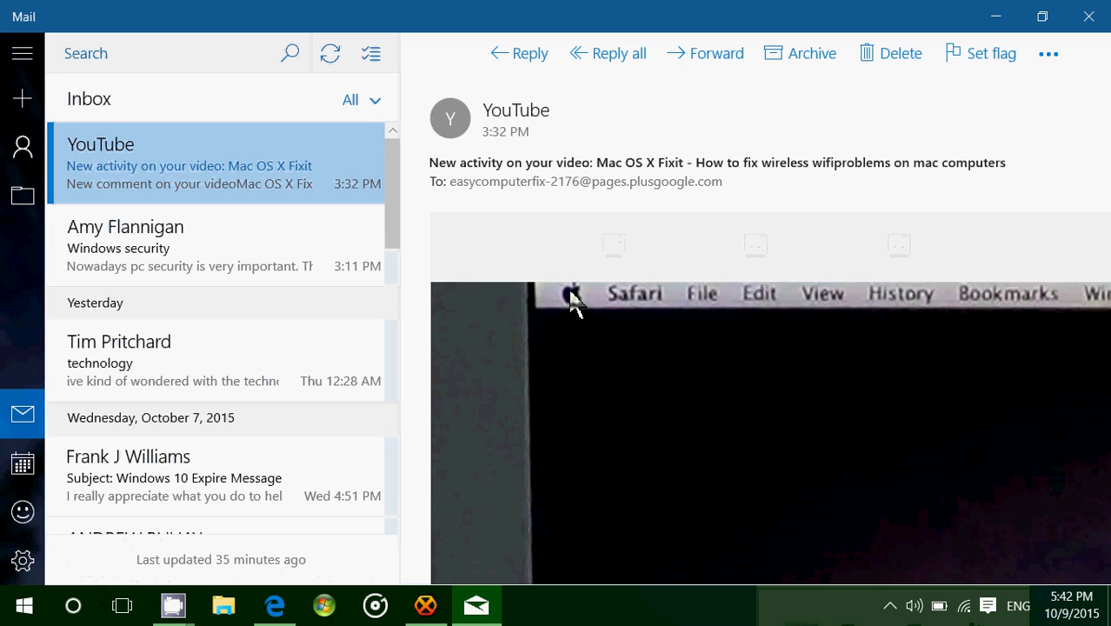
click(22, 103)
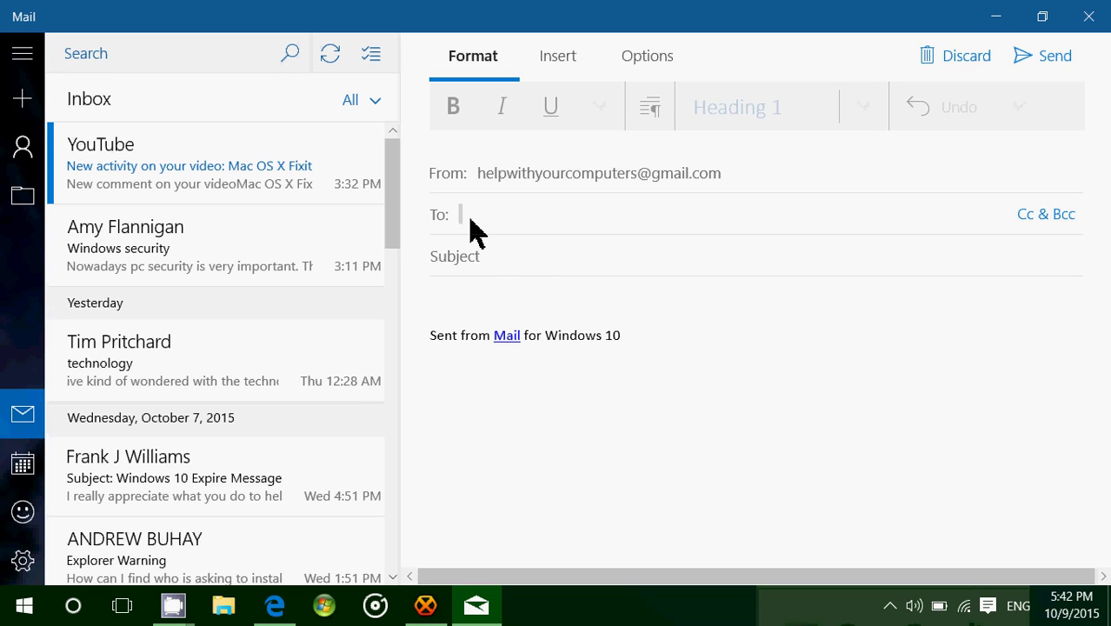
- Paste the copied Transistors paragraph into the message body above the signature, and close Mail
click(523, 255)
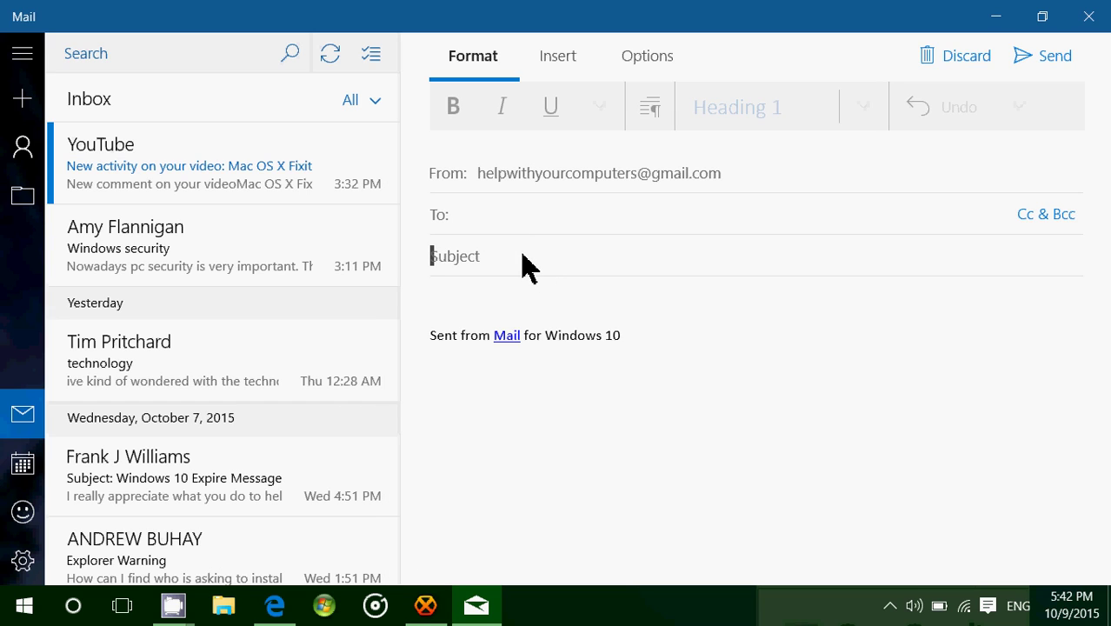
click(480, 301)
right_click(481, 304)
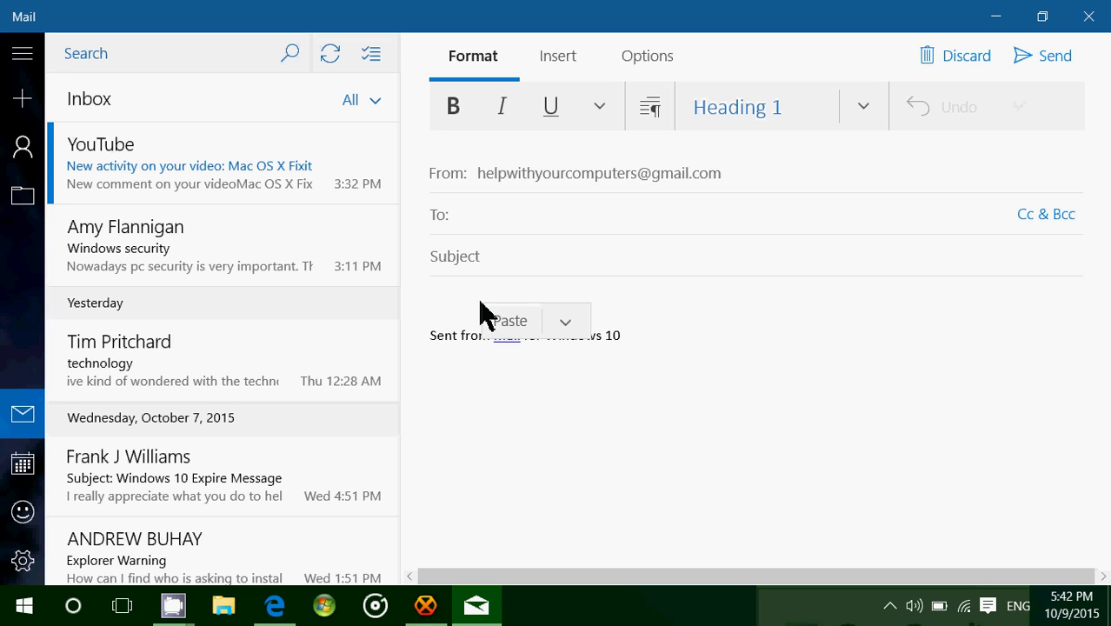
click(509, 322)
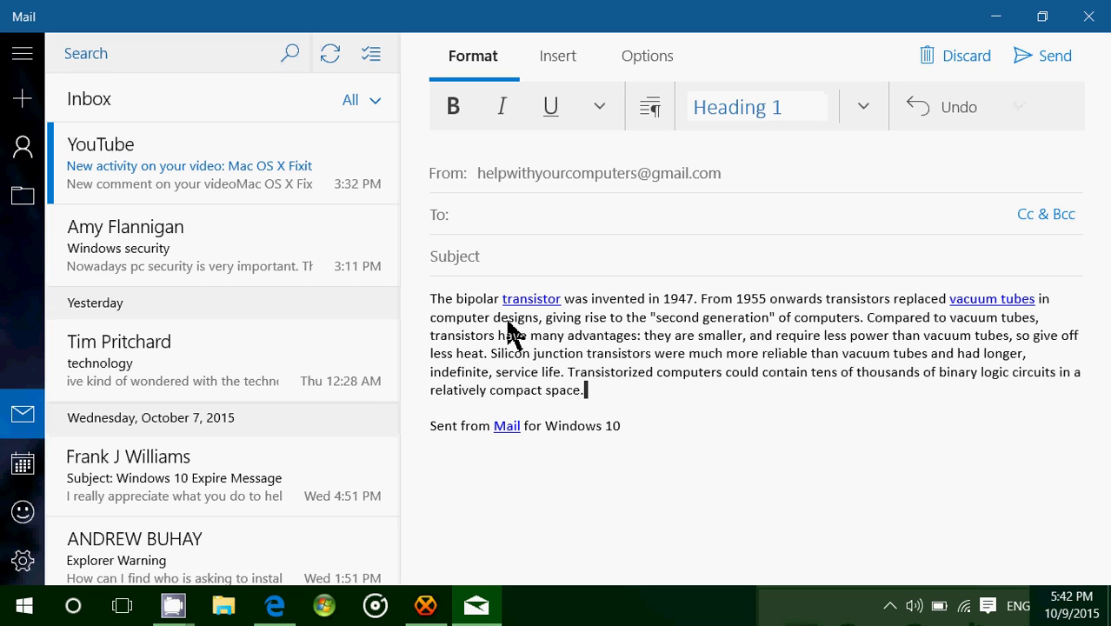
click(1088, 24)
- Copy the whole Integrated circuits section of the Wikipedia article, including its heading
click(547, 304)
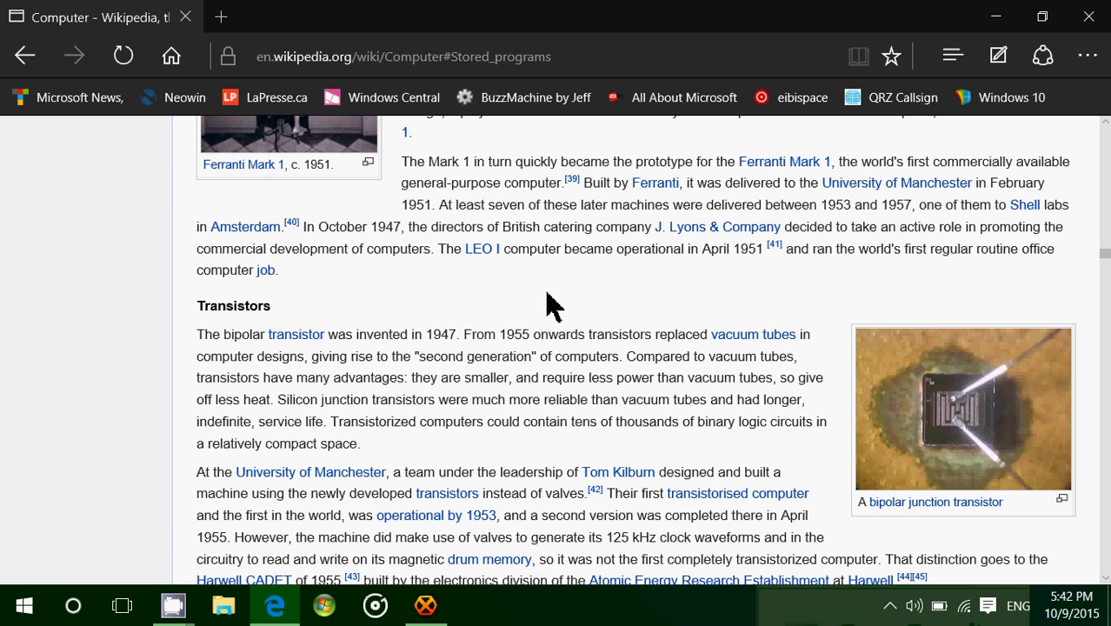
scroll(433, 313, down, 5)
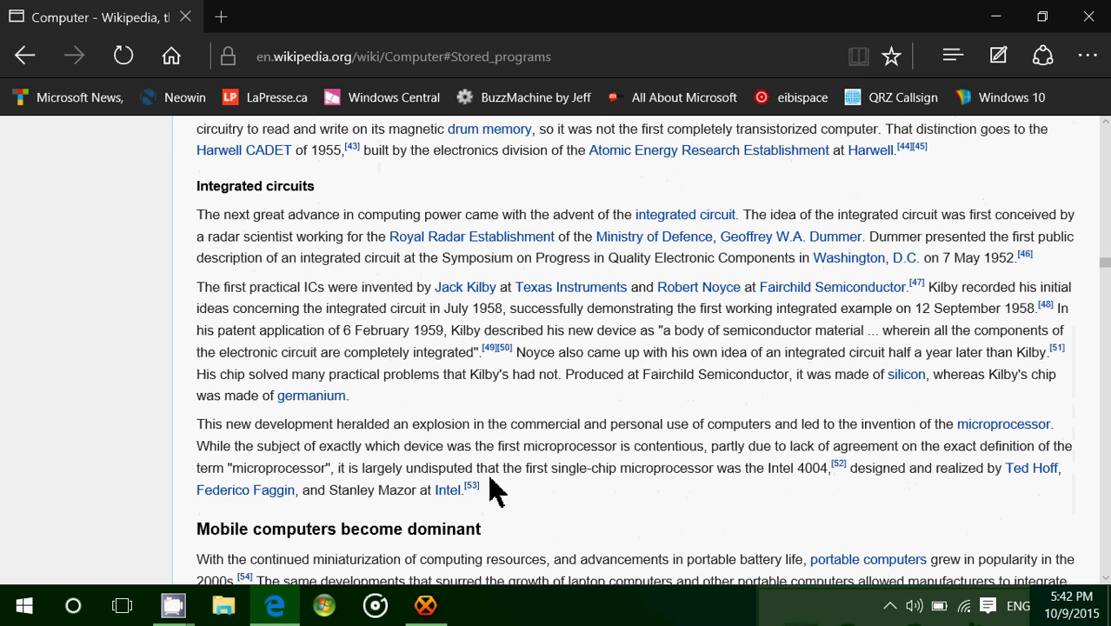
drag(503, 511, 176, 205)
key(ctrl+c)
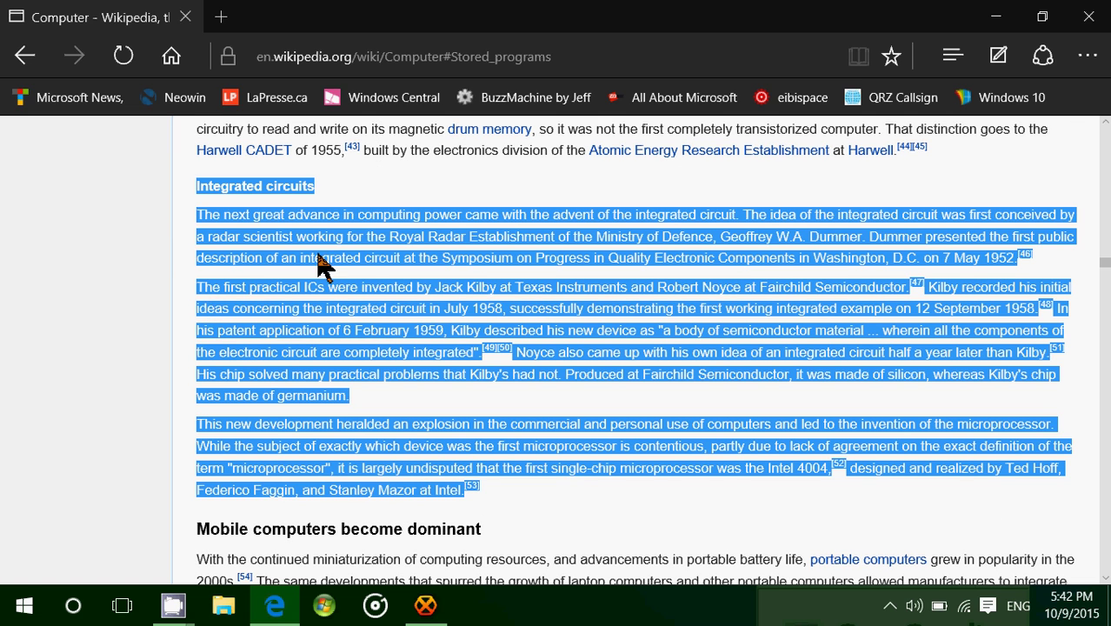
right_click(358, 265)
click(396, 351)
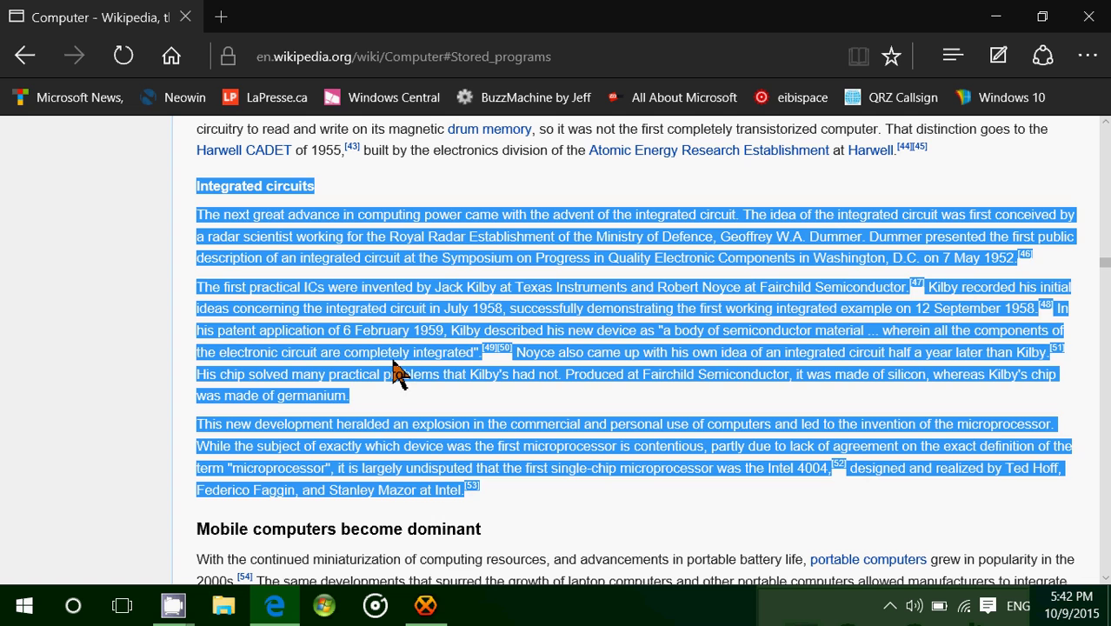
- Switch to Word 2016 by searching for "word" and create a blank document
click(72, 603)
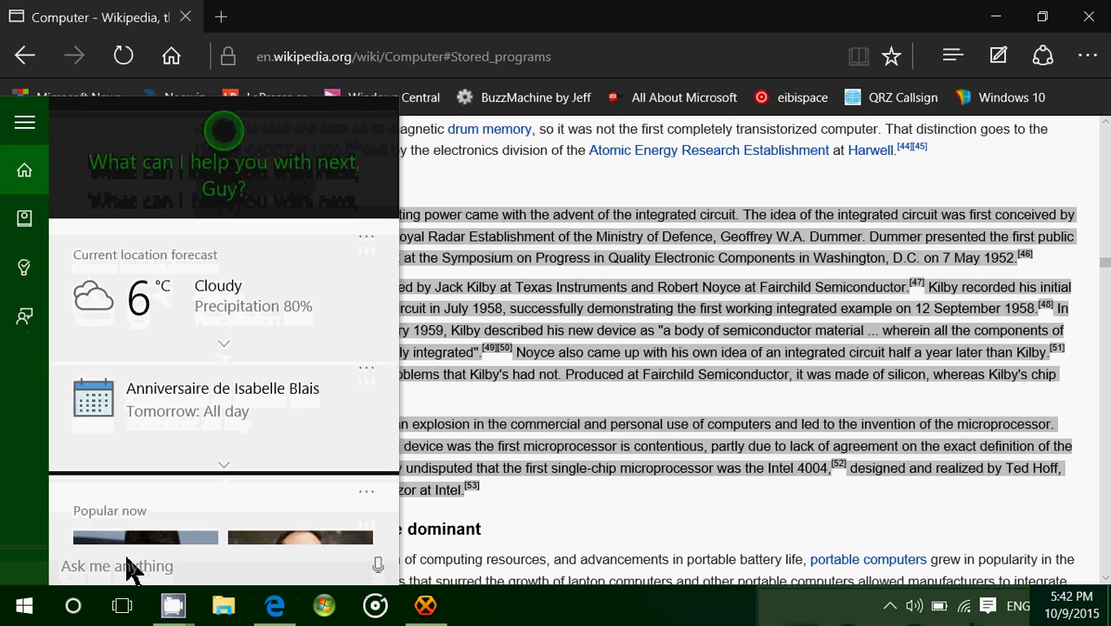
text(word)
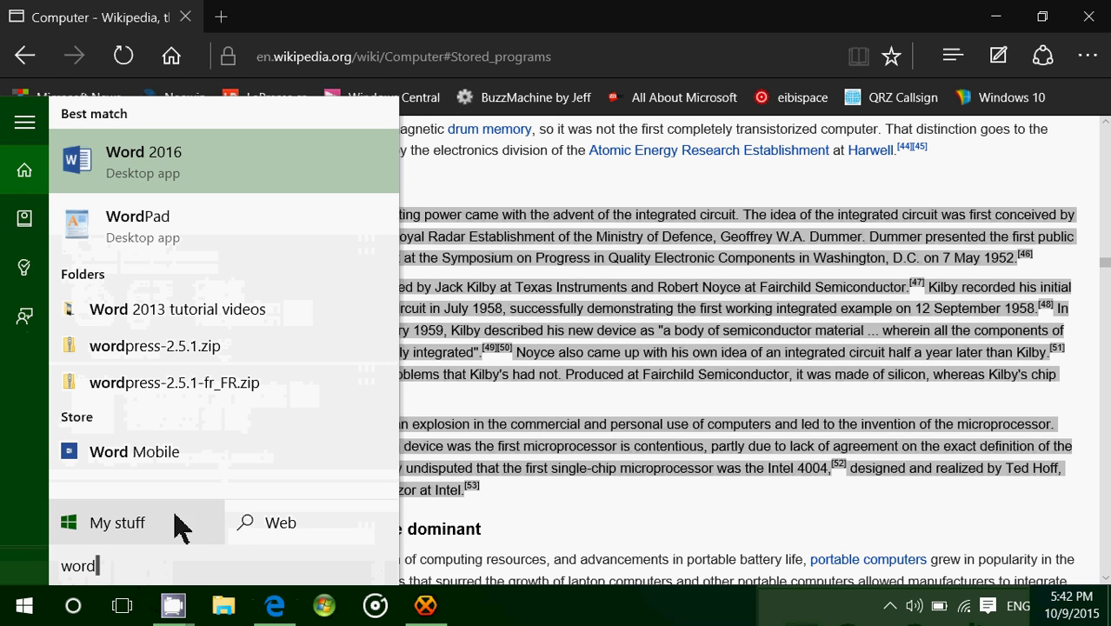
click(216, 184)
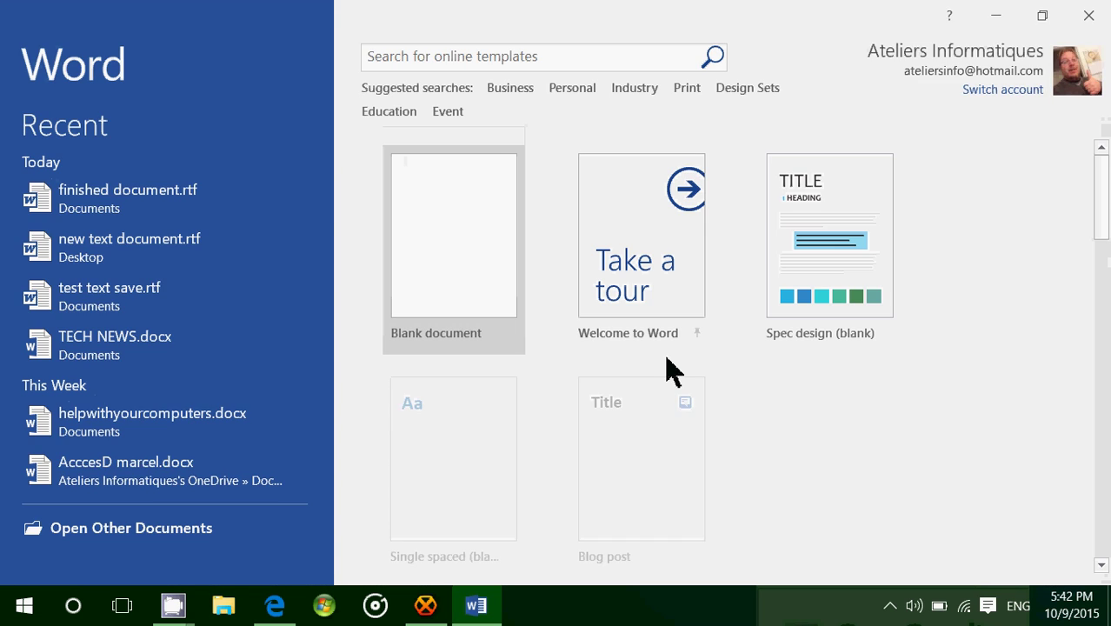
click(463, 260)
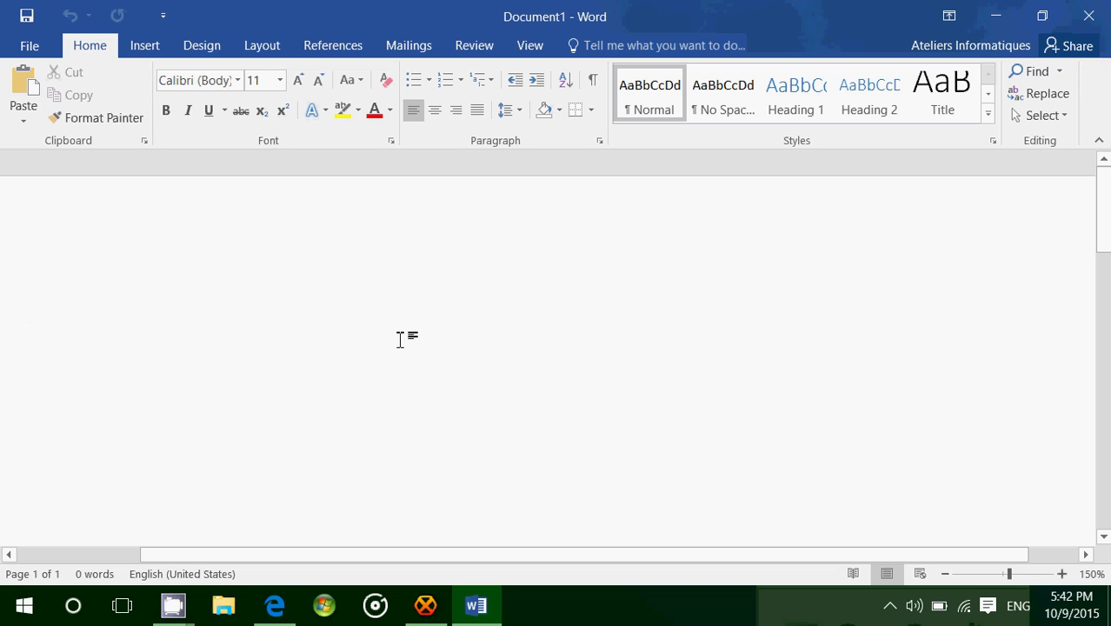
- Paste the copied Integrated circuits section into the blank document, review it, and close Word without saving
key(ctrl+v)
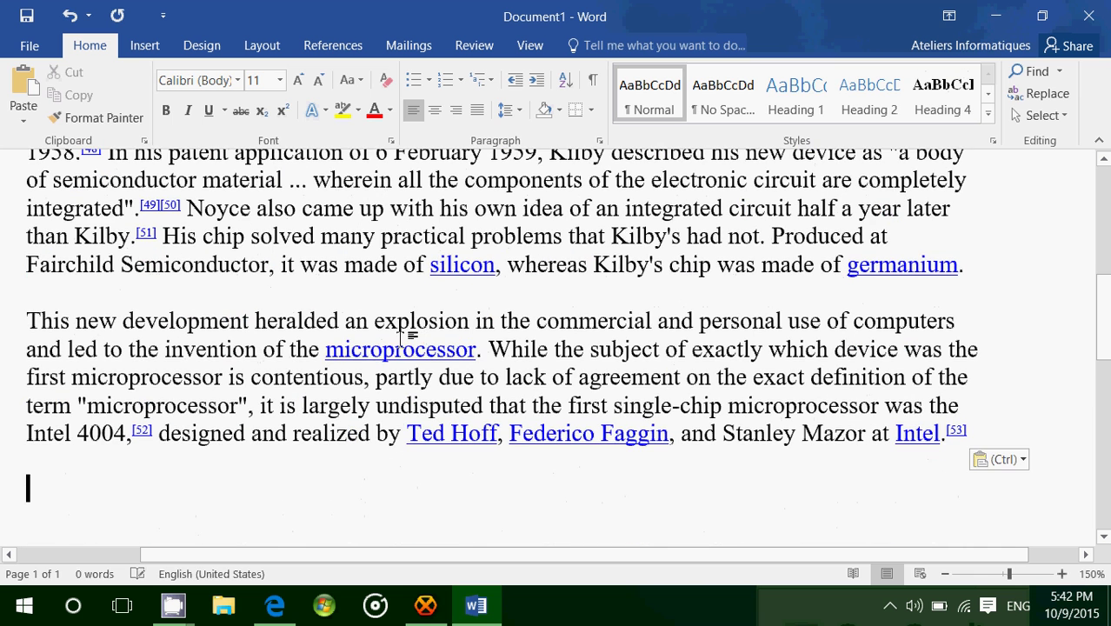
scroll(400, 339, up, 5)
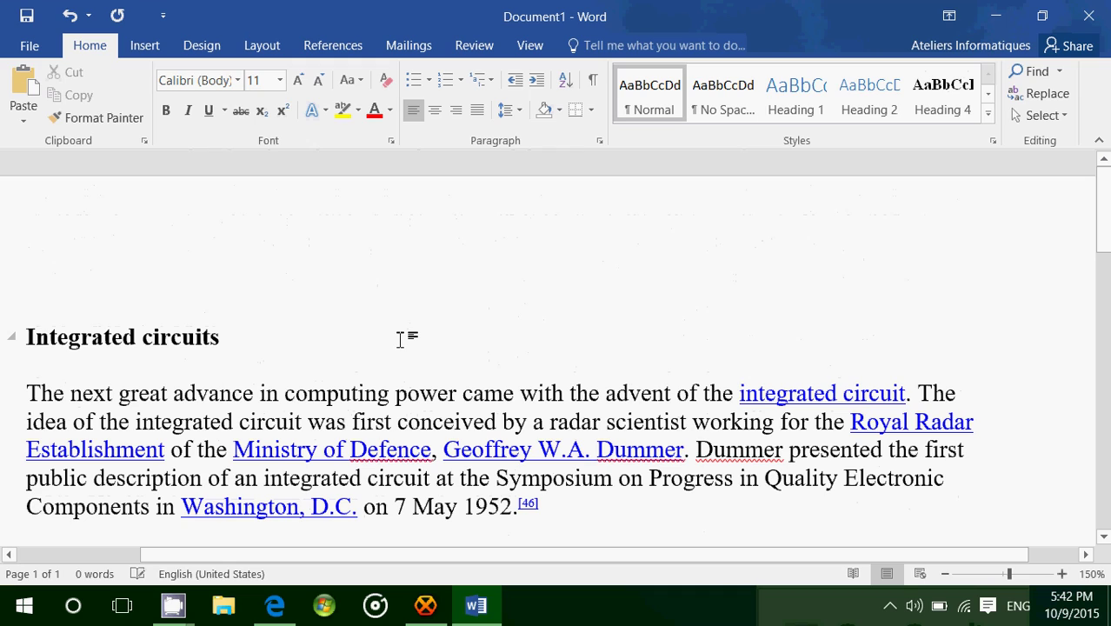
scroll(400, 339, down, 6)
scroll(400, 339, up, 6)
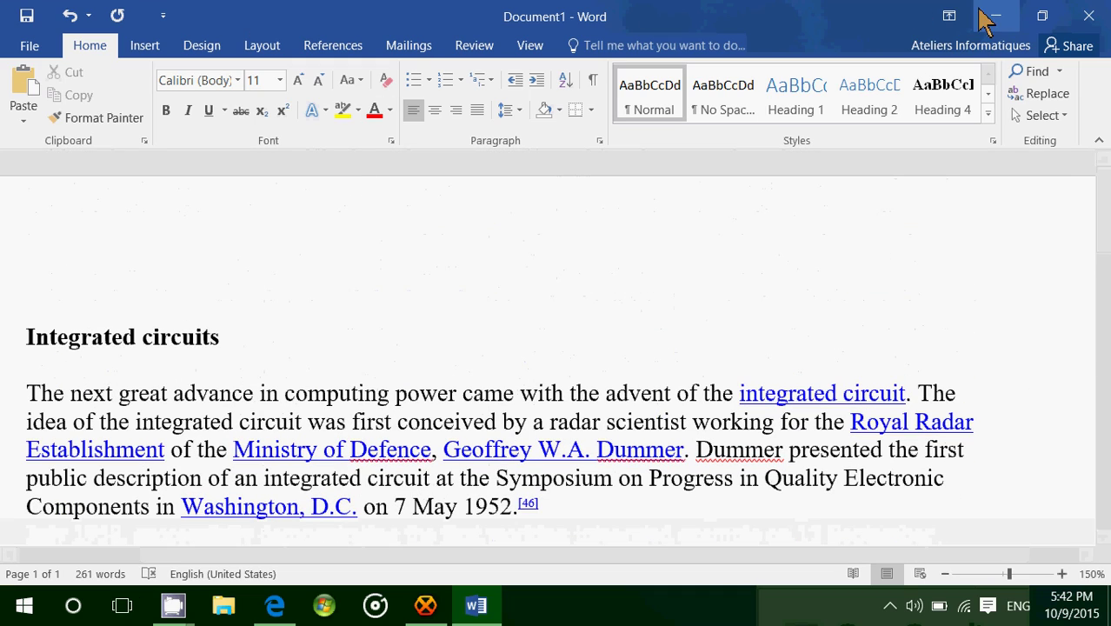
click(1089, 16)
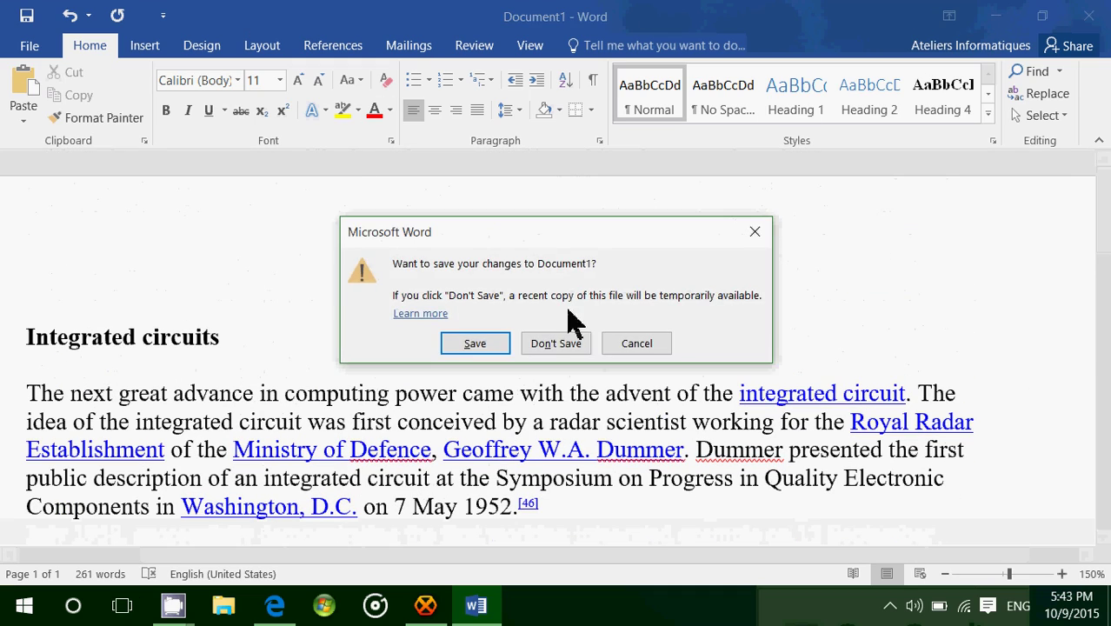
click(556, 344)
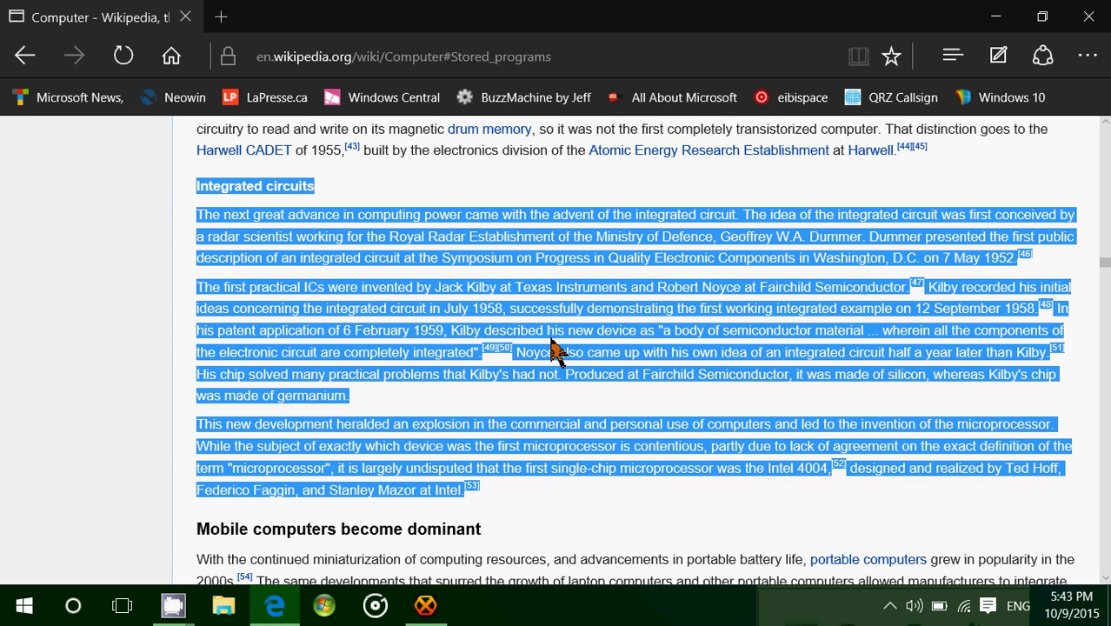
click(117, 364)
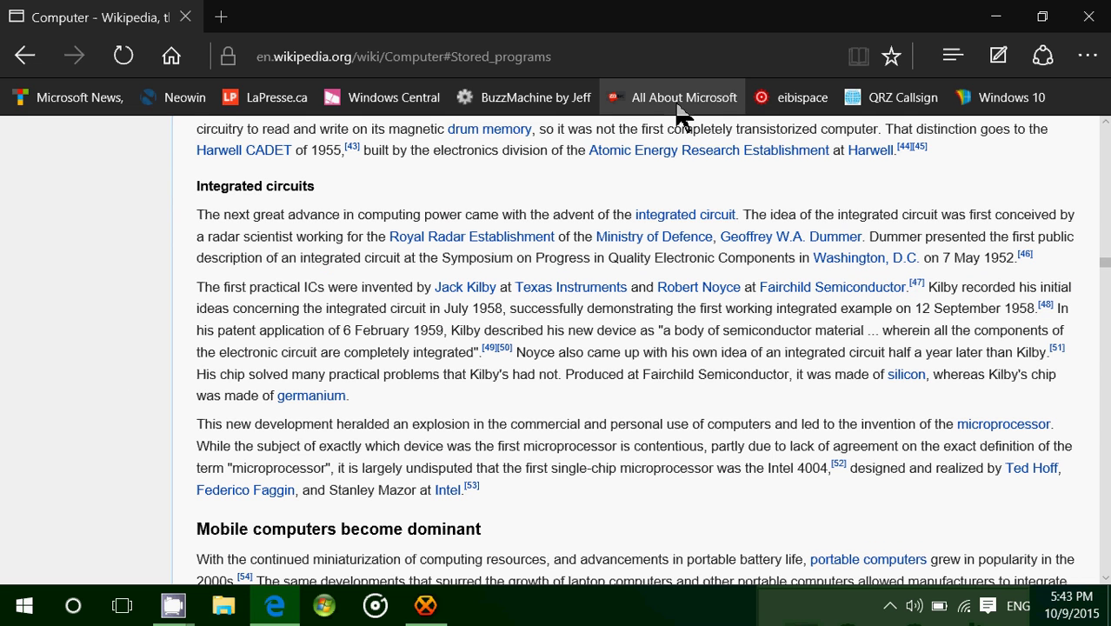
click(25, 56)
scroll(447, 331, up, 5)
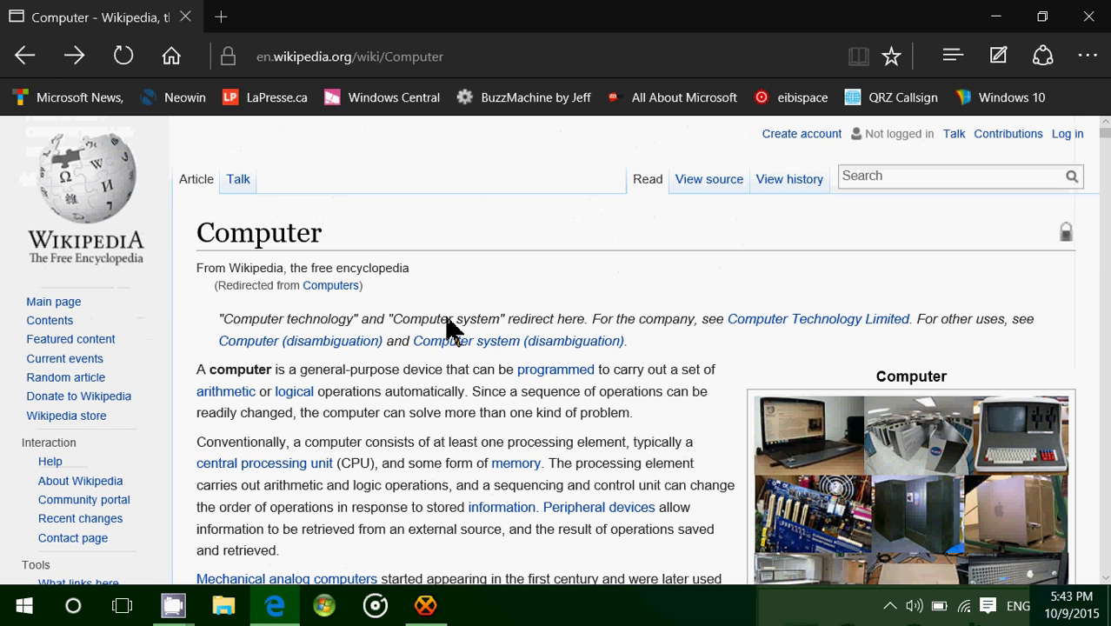
click(359, 59)
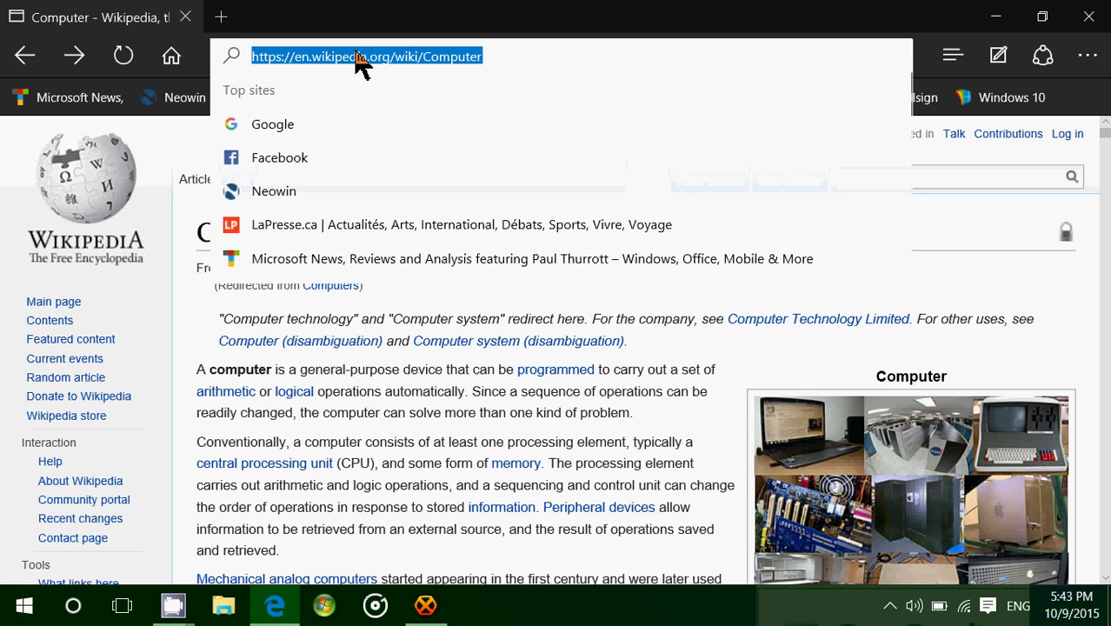
right_click(356, 54)
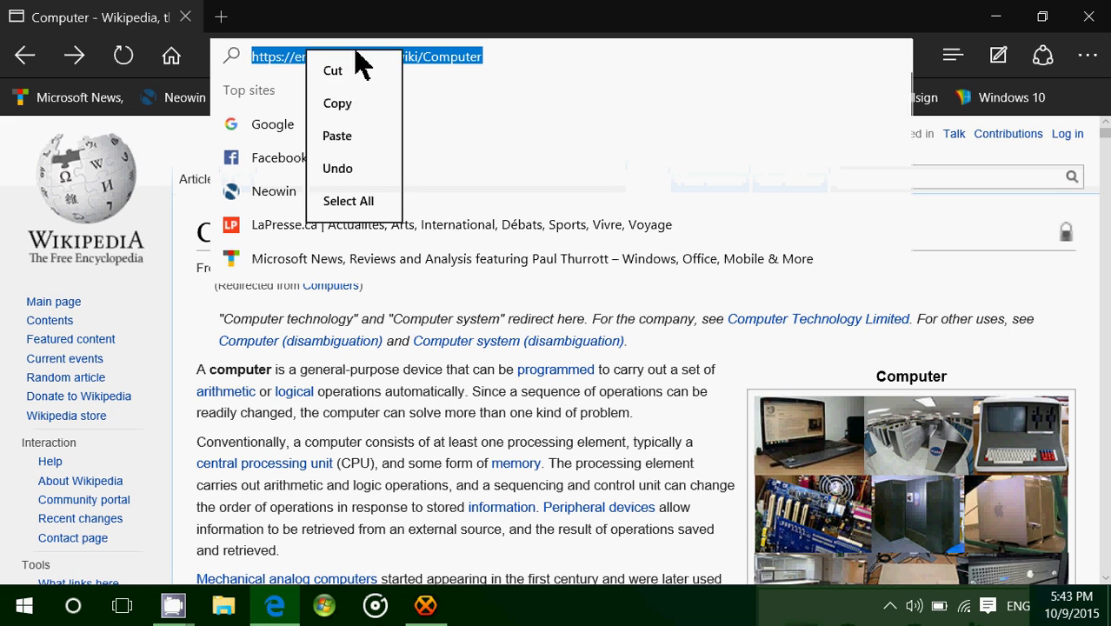
click(350, 100)
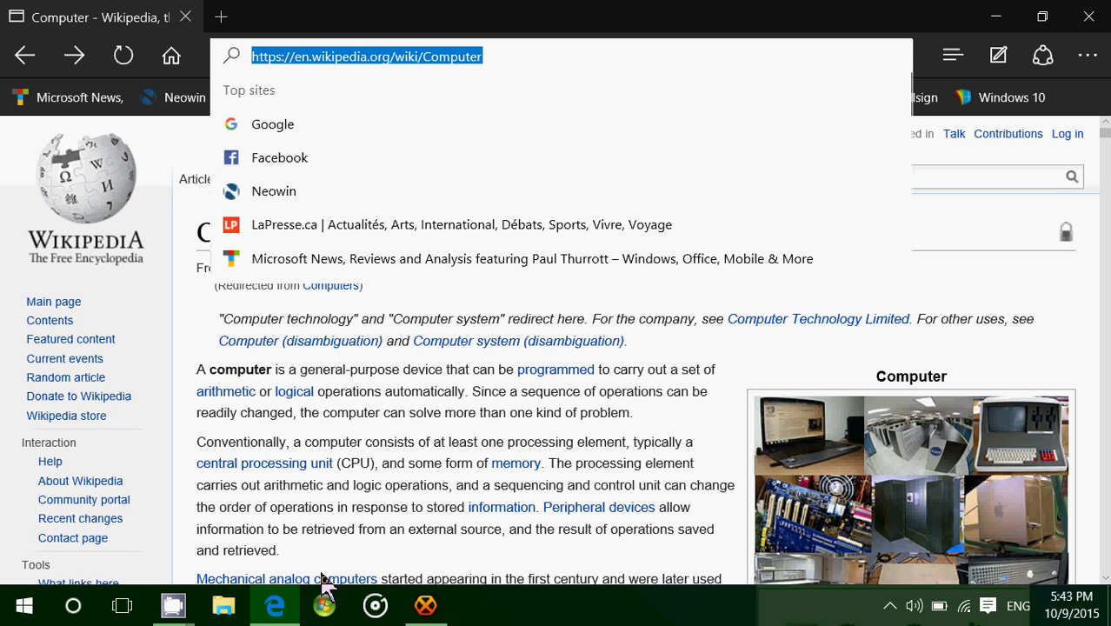
- Go to google.ca, open Gmail from there, and start a new message
text(google.ca)
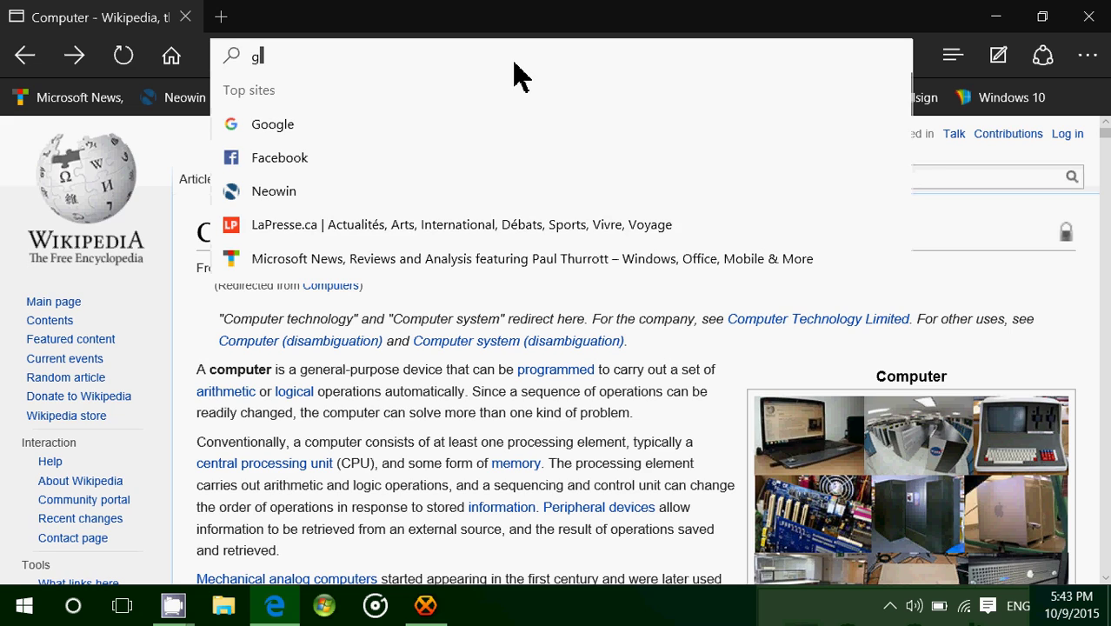
key(Return)
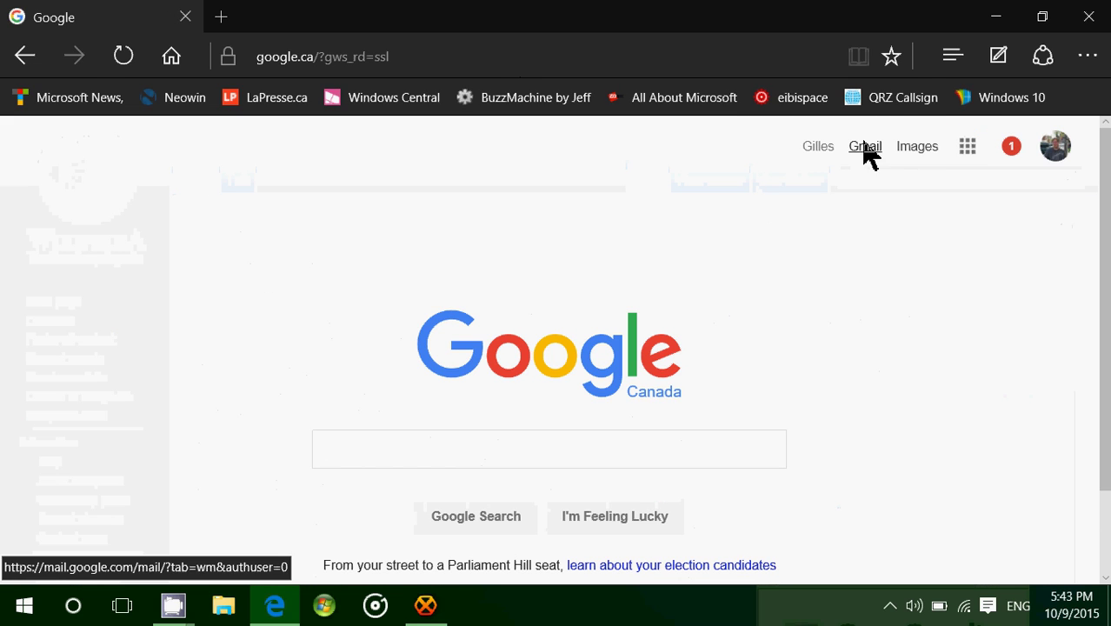
click(865, 148)
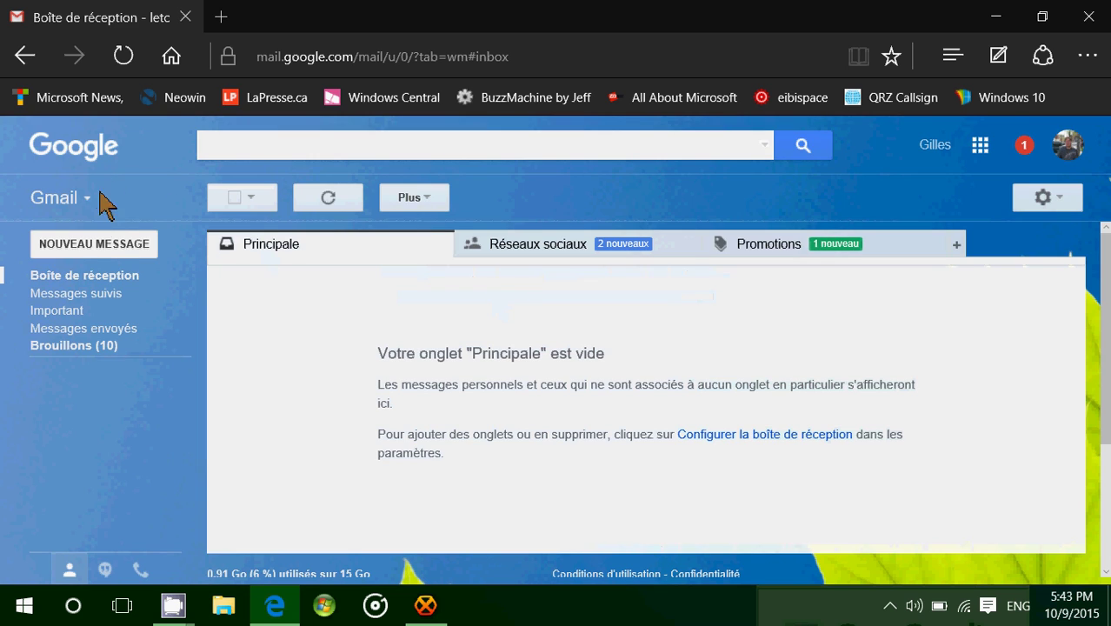
click(93, 244)
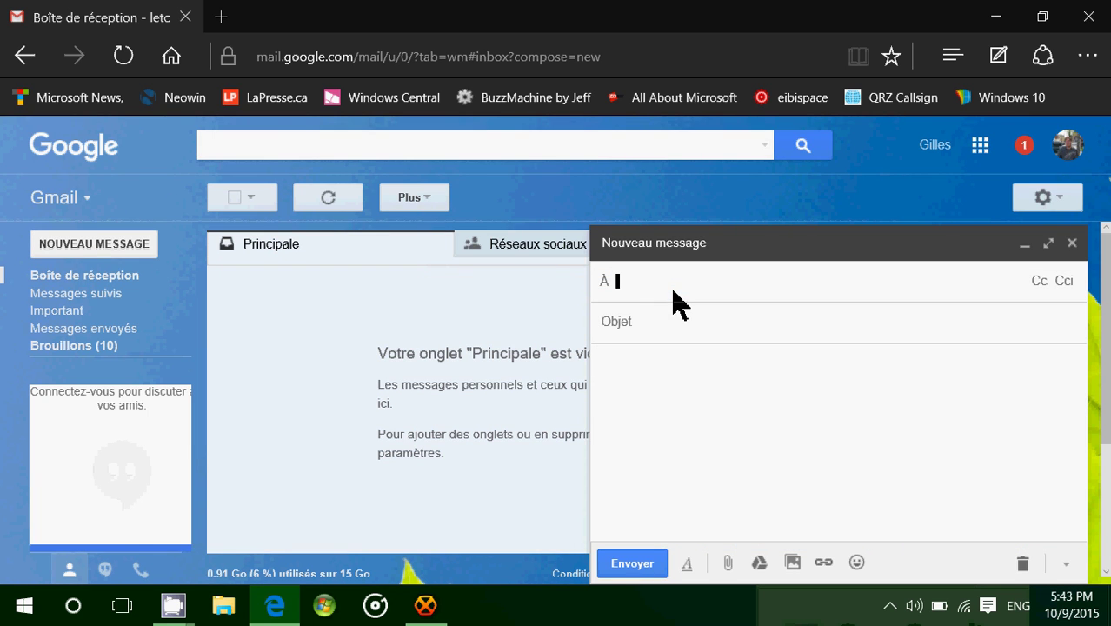
- Write "here is the link to the computer article" in the message body
click(639, 335)
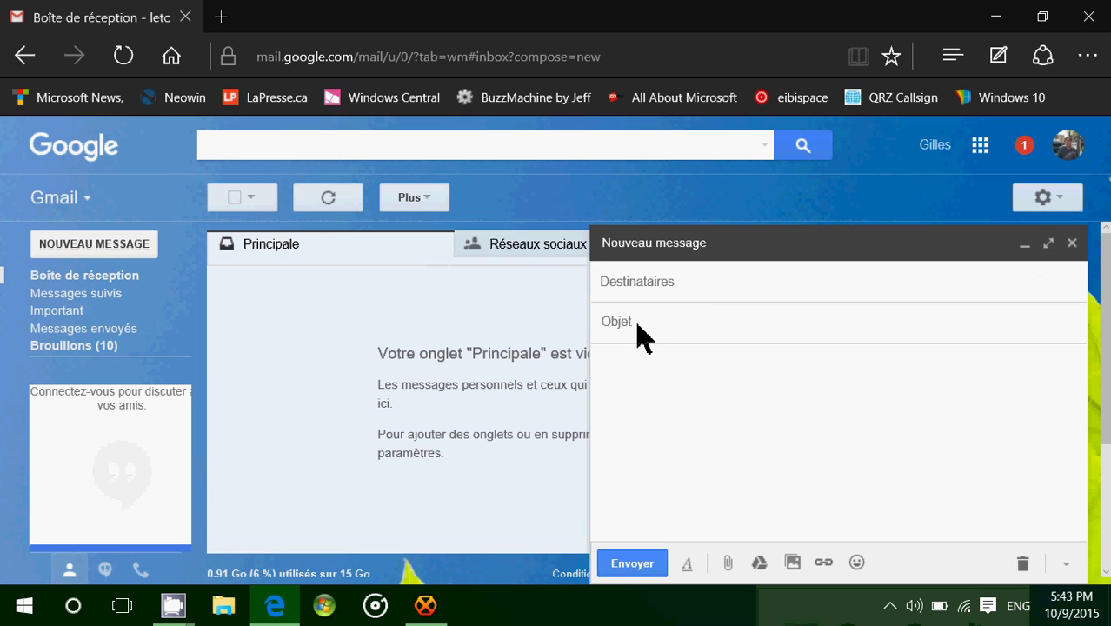
click(628, 391)
text(he)
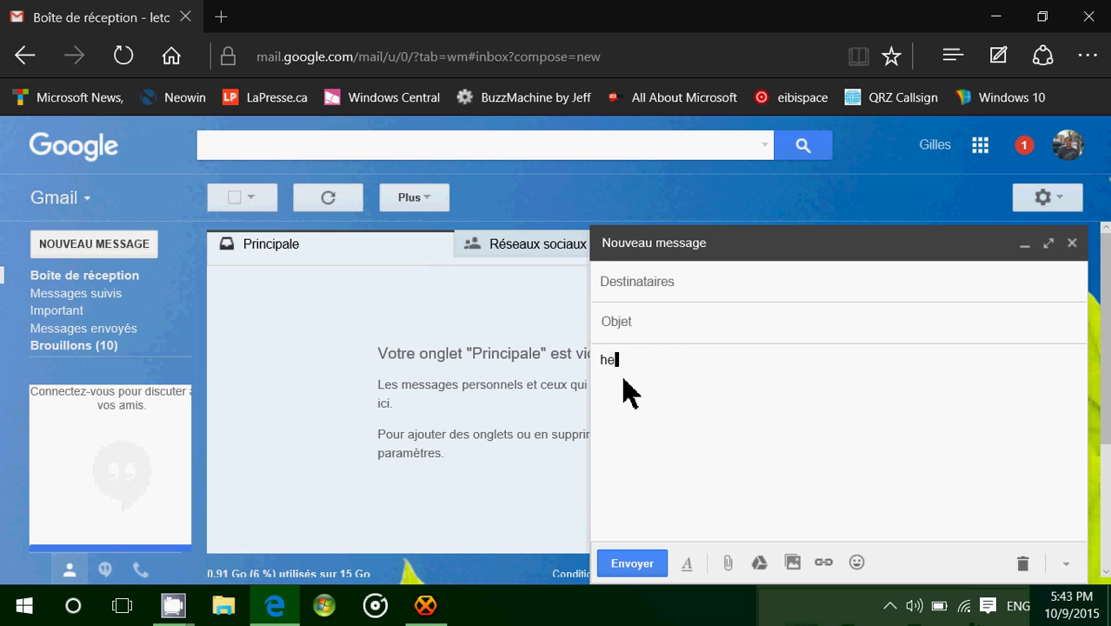
text(re is the link to th)
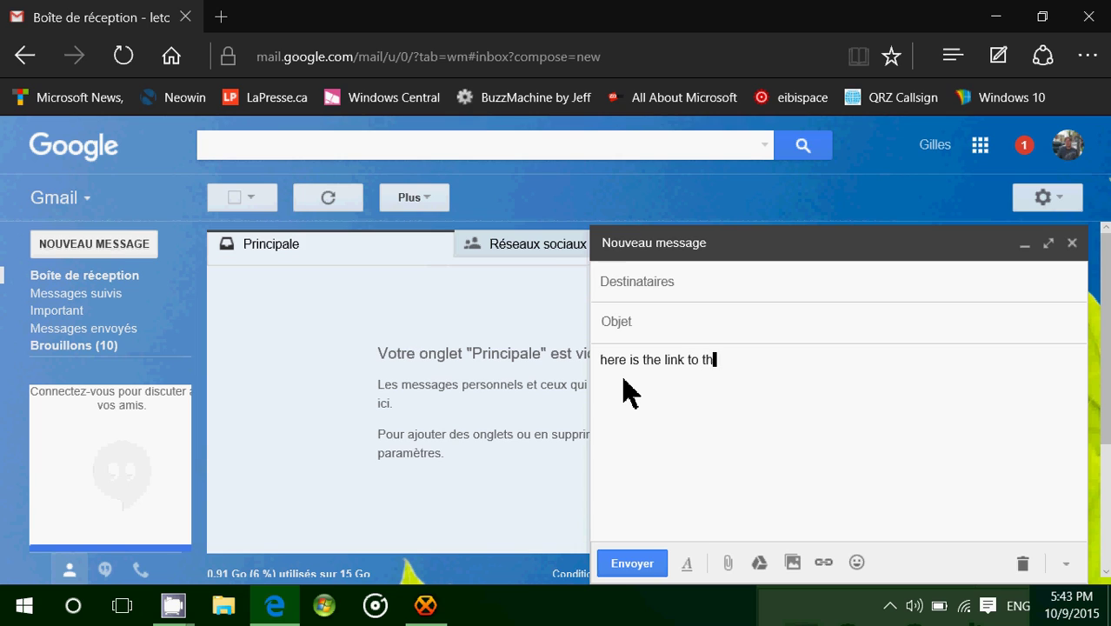
text(e computer article)
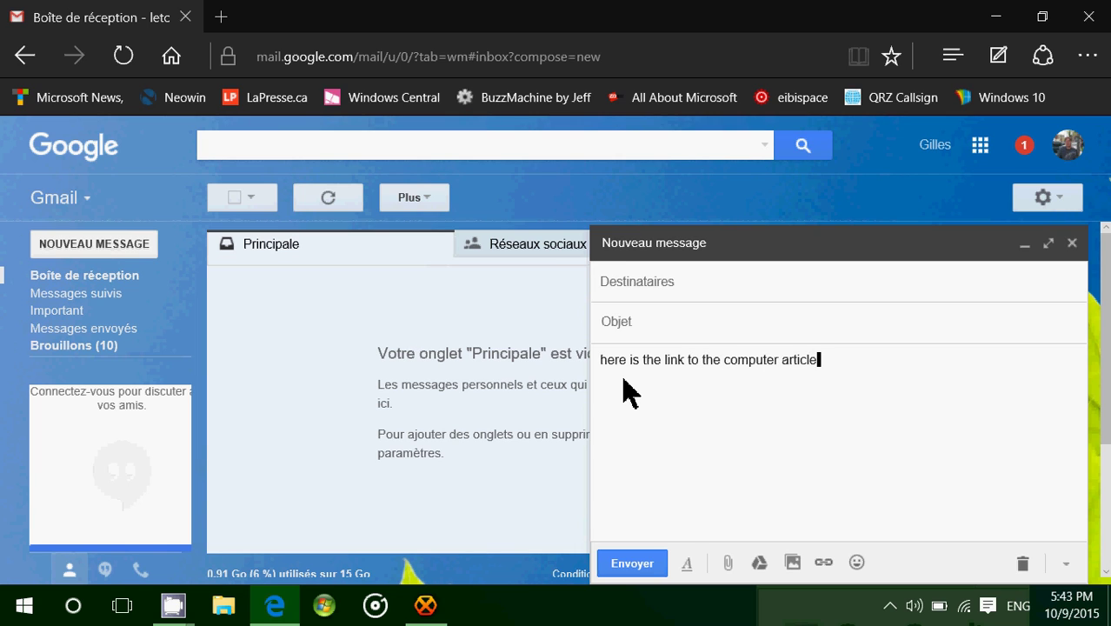
- Paste the copied article address on a new line below the sentence, and close the message and the browser
key(Return)
right_click(625, 402)
click(657, 450)
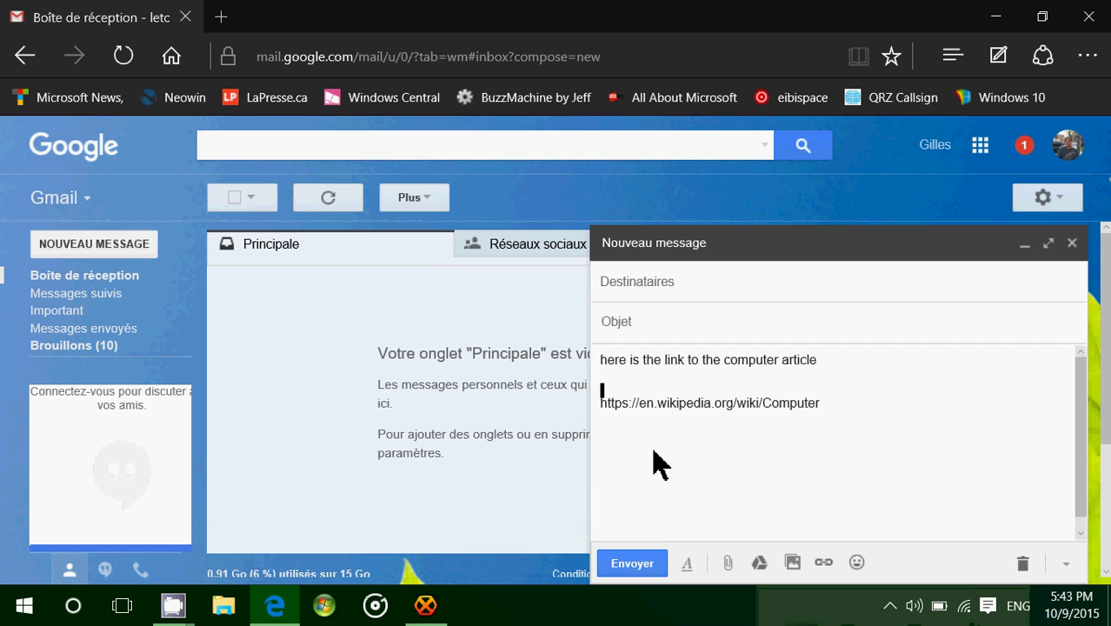
click(1072, 243)
click(1091, 13)
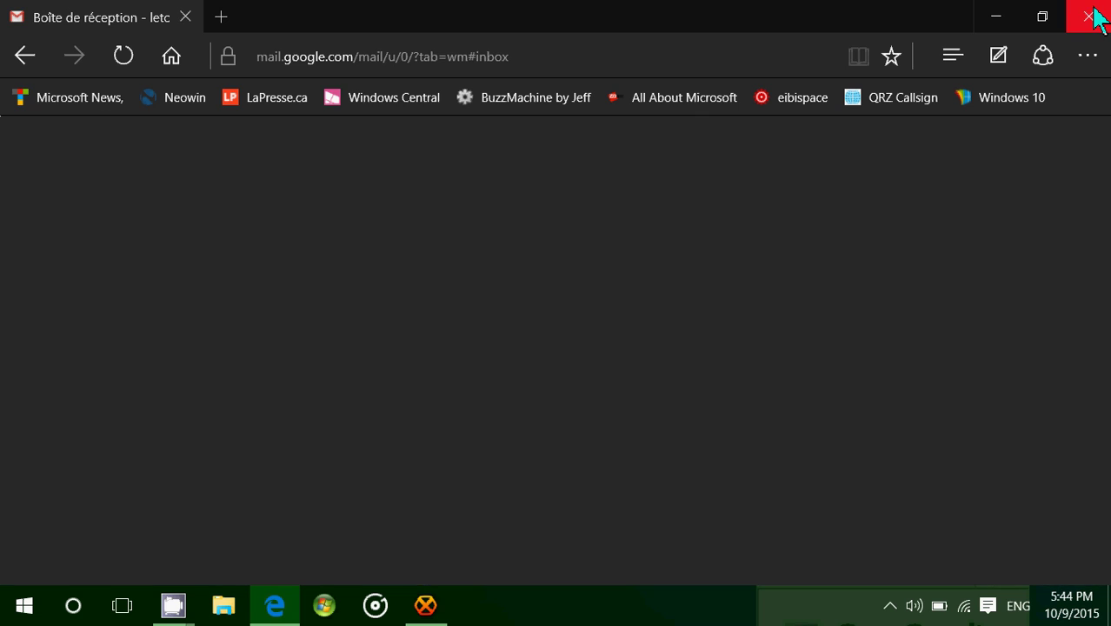